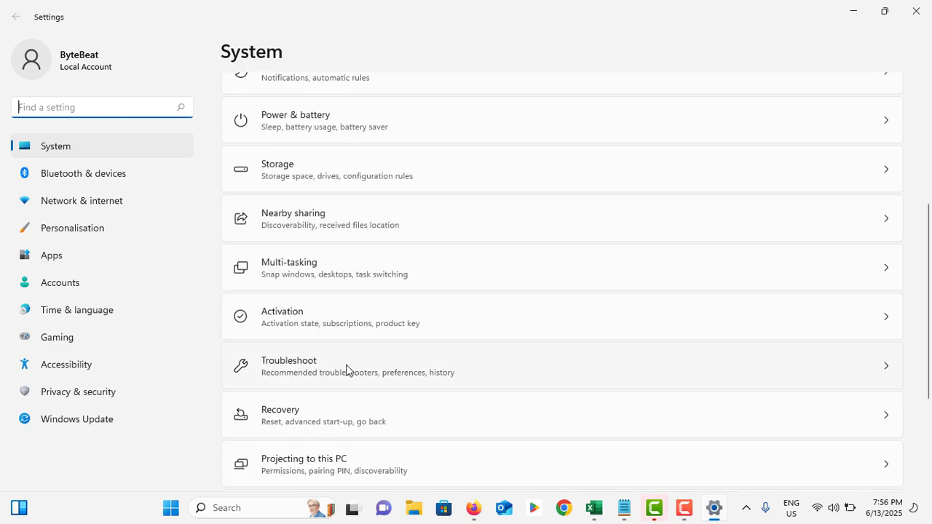
Step: Run the Keyboard troubleshooter from the other trouble-shooters, then close it and the Settings window
left_click(330, 370)
left_click(321, 281)
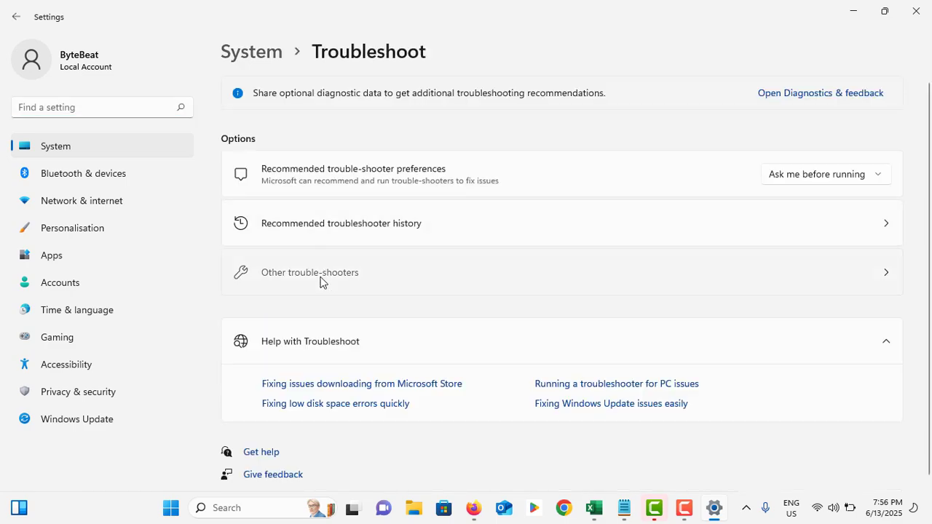
scroll(323, 281, "down", 1)
scroll(323, 281, "up", 1)
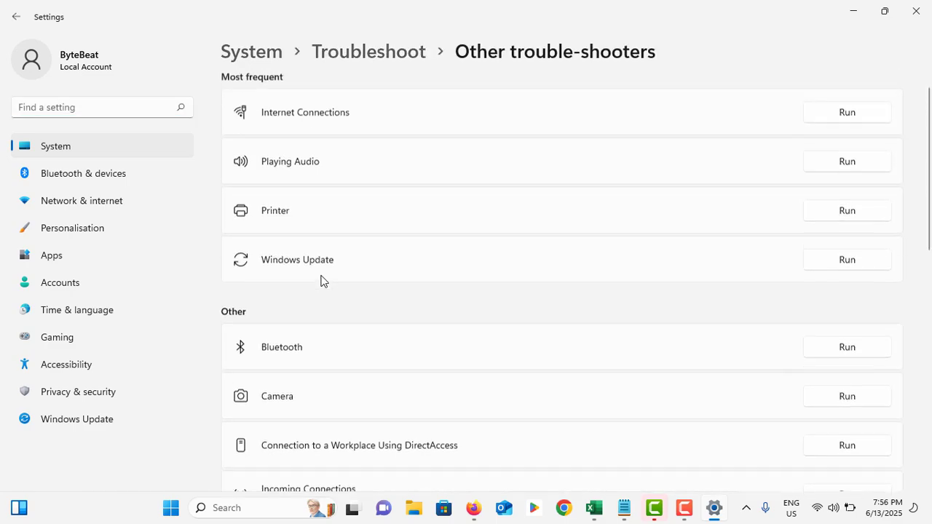
scroll(323, 279, "down", 5)
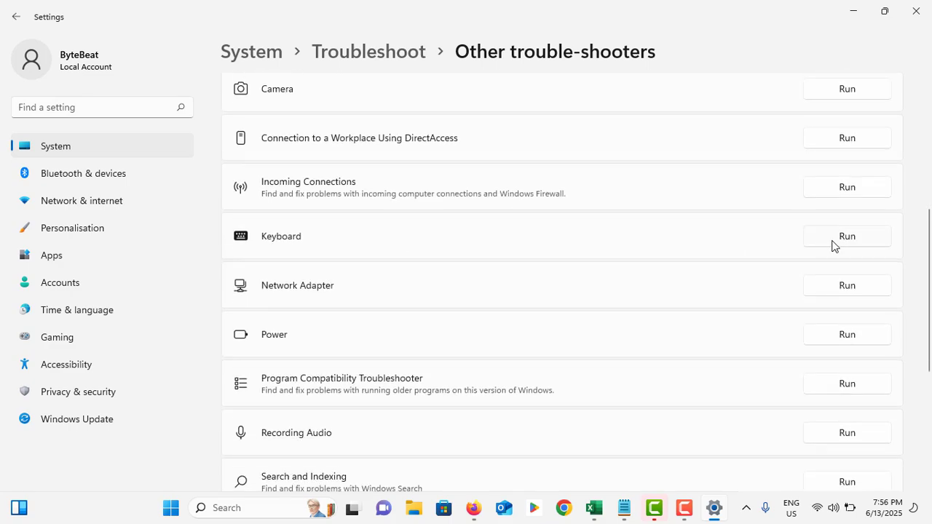
left_click(852, 237)
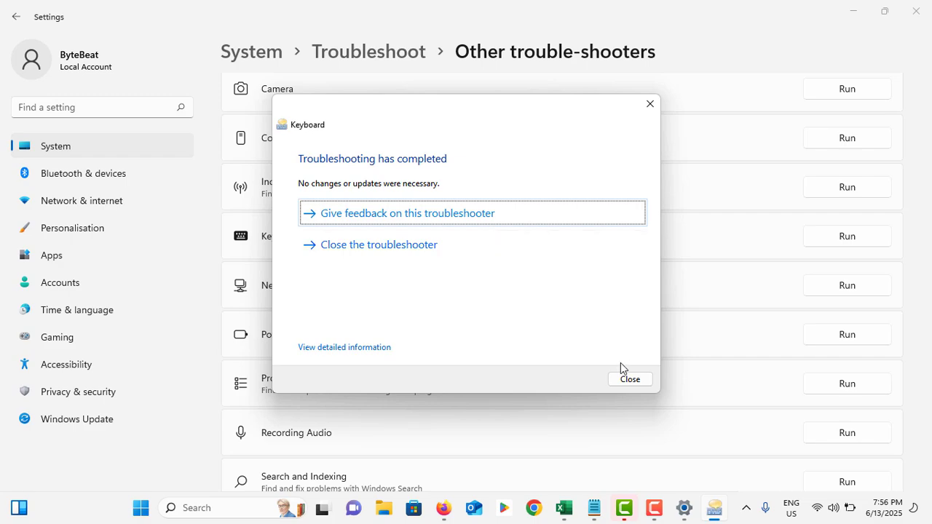
left_click(630, 379)
left_click(905, 16)
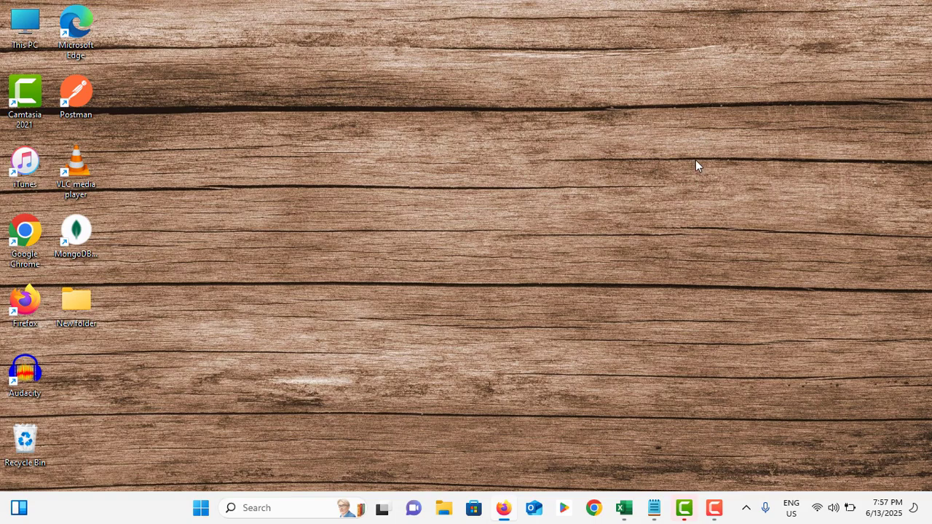
Step: Open Task Manager, locate and select the Windows Explorer process, then close Task Manager
right_click(154, 510)
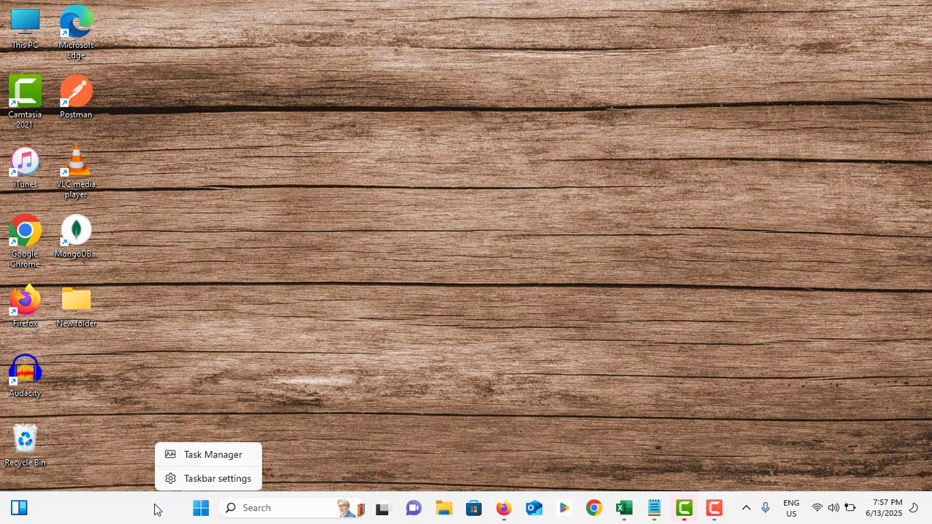
left_click(193, 456)
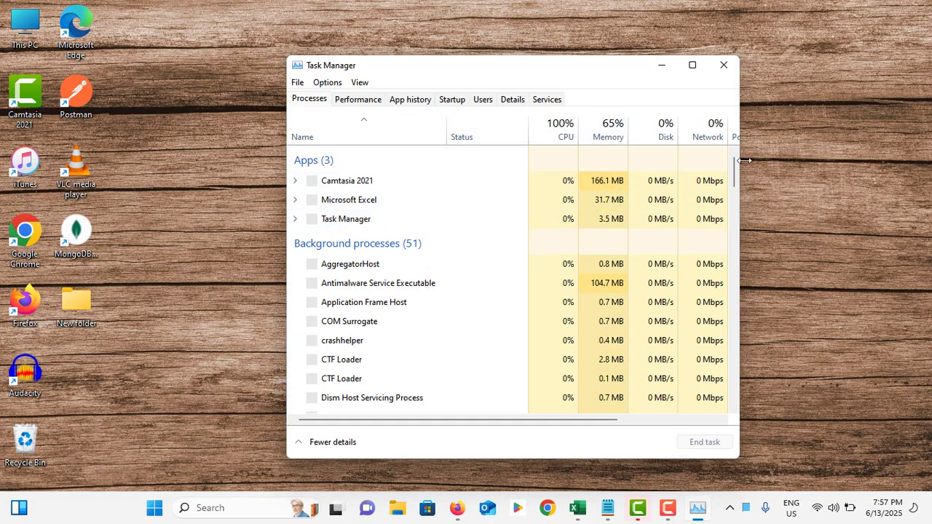
left_click_drag(737, 178, 737, 394)
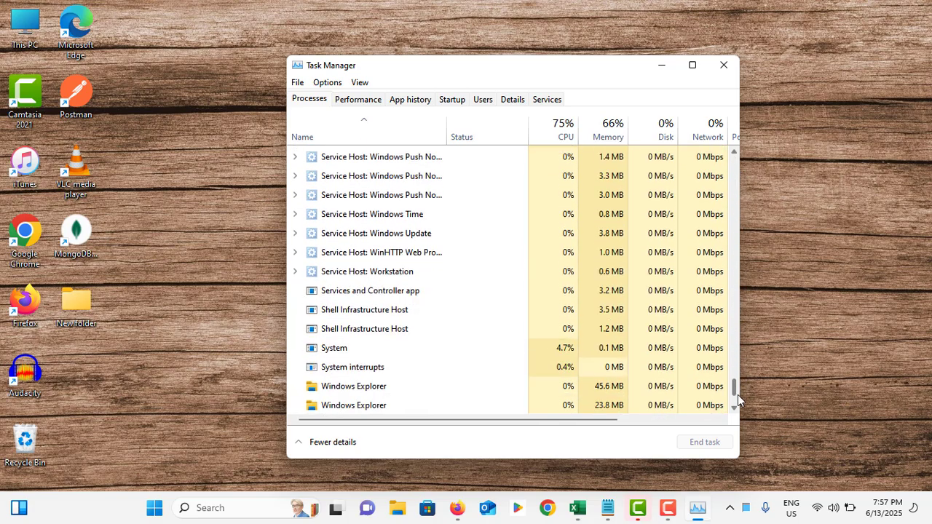
left_click(361, 367)
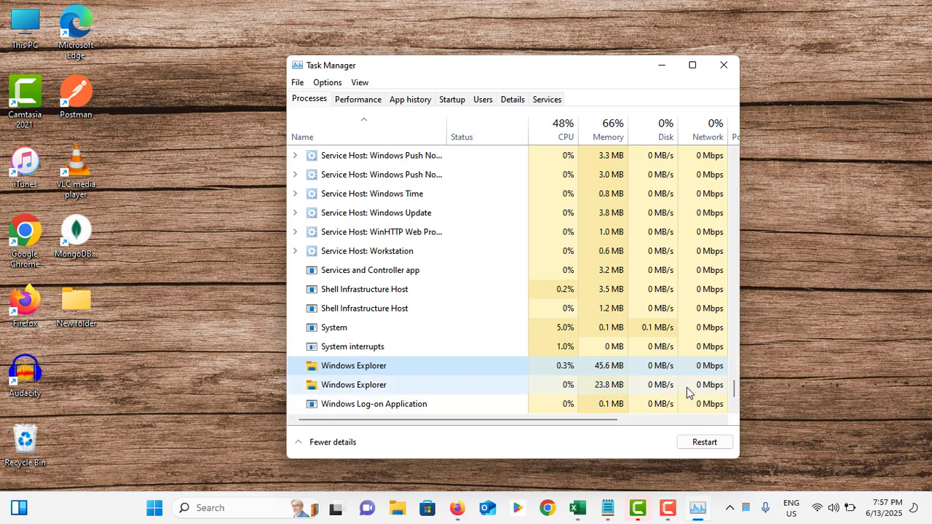
left_click(724, 65)
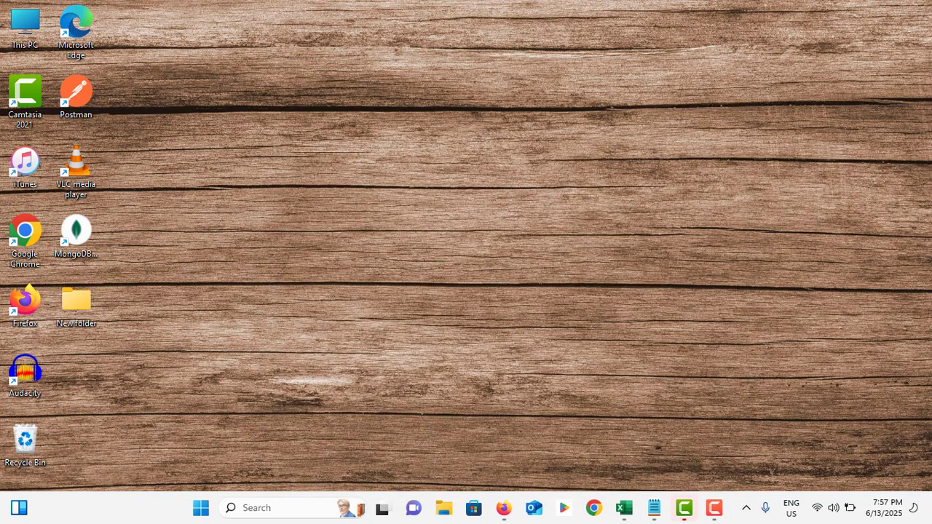
Step: Check the Sticky keys, Filter keys and Toggle keys options in the Accessibility keyboard settings, then close Settings
left_click(201, 507)
left_click(433, 202)
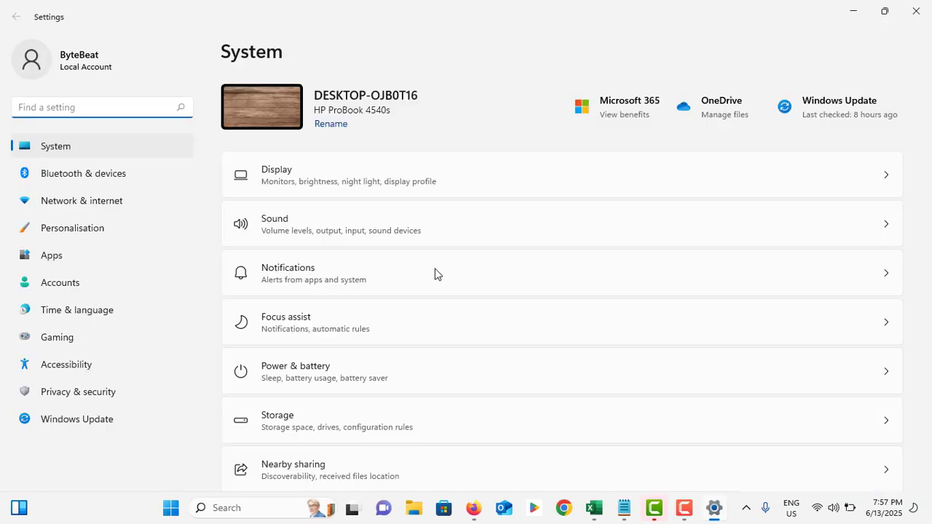
left_click(111, 364)
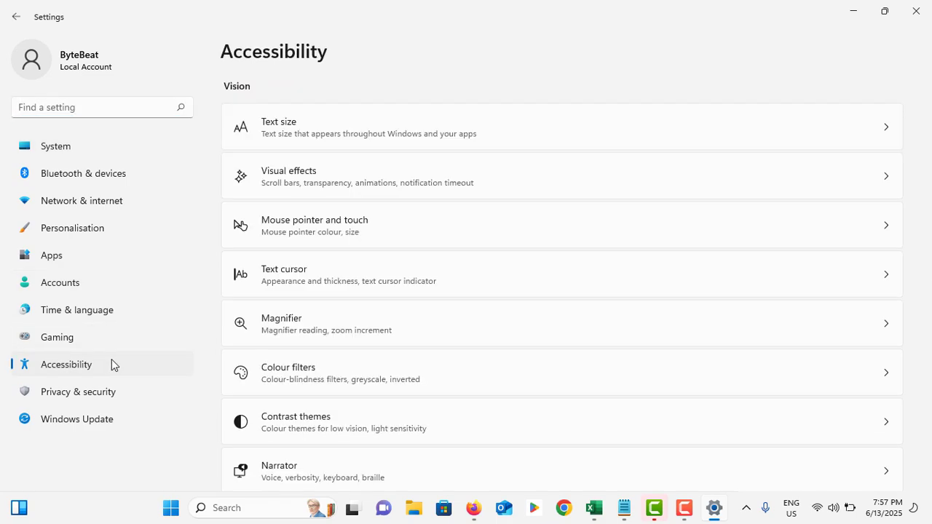
scroll(311, 241, "down", 5)
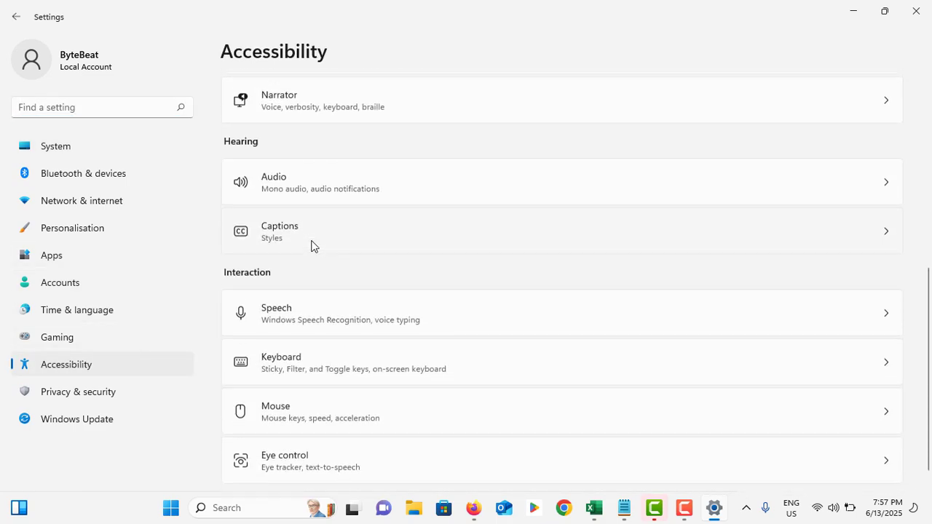
left_click(316, 353)
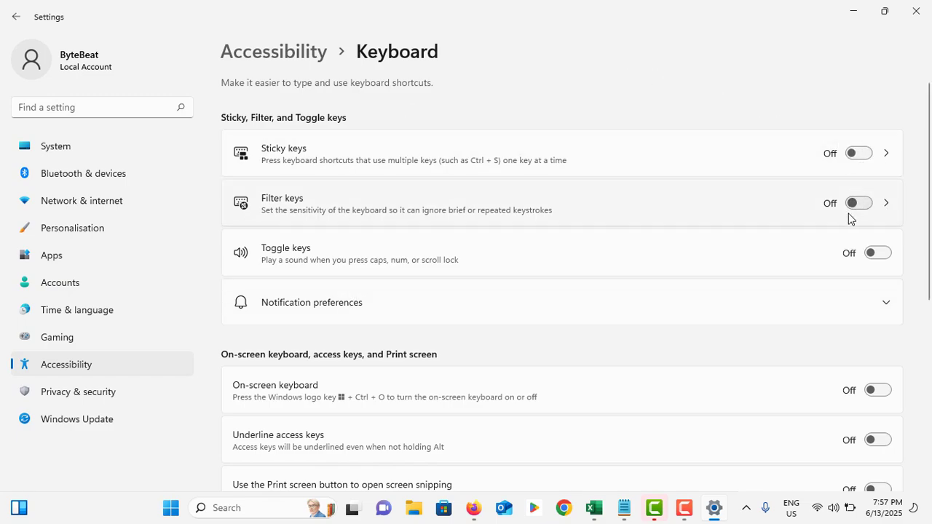
left_click(915, 10)
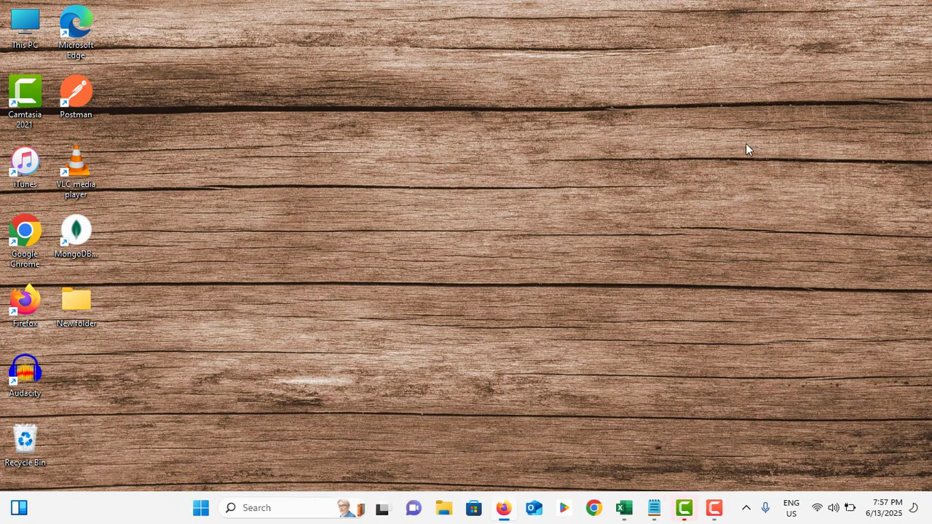
Step: Open Device Manager and search automatically for an updated driver for the HID Keyboard Device
right_click(200, 508)
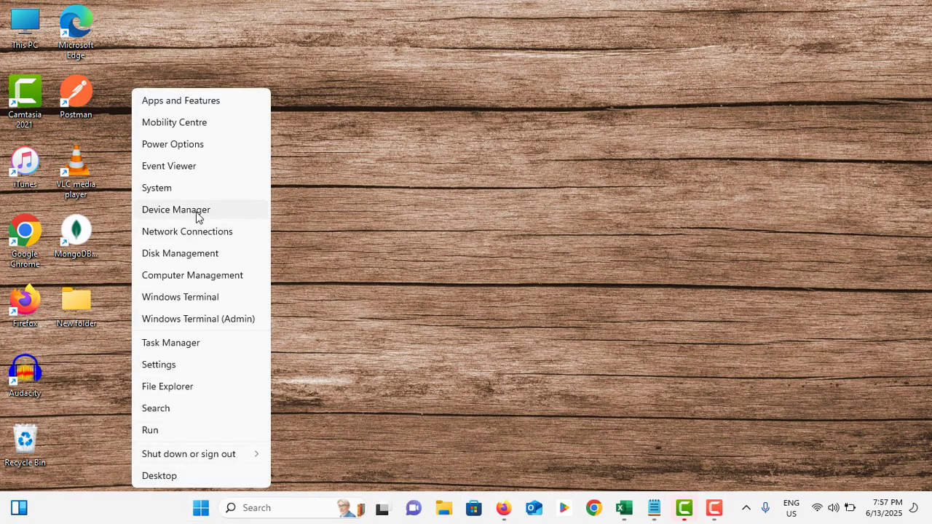
left_click(304, 219)
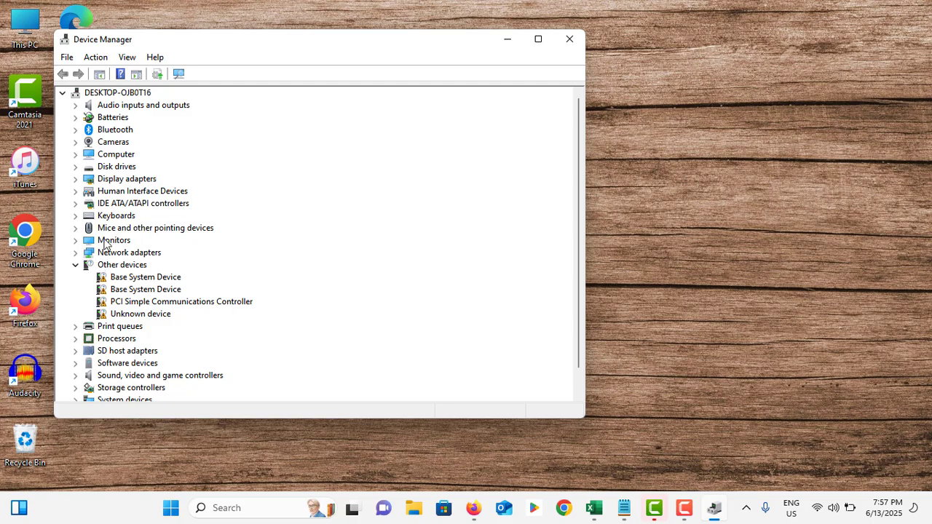
double_click(111, 217)
left_click(140, 228)
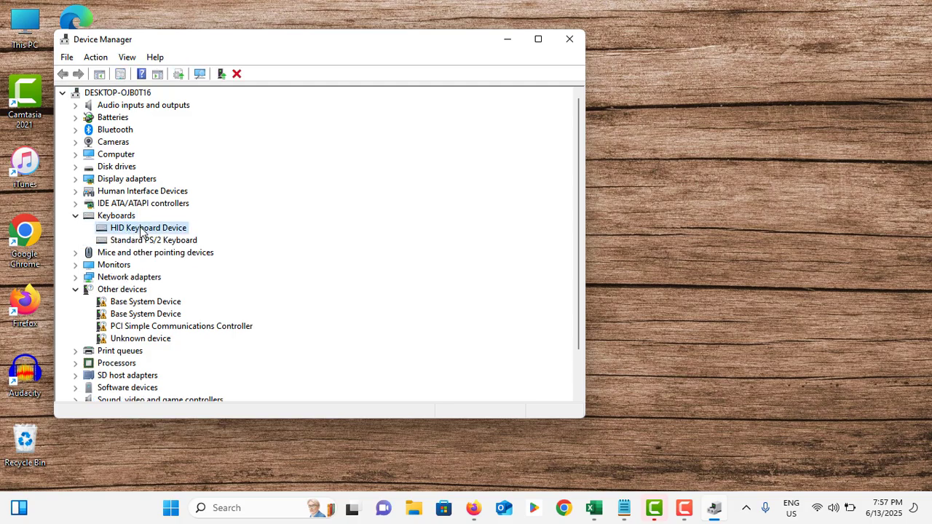
right_click(142, 230)
left_click(175, 235)
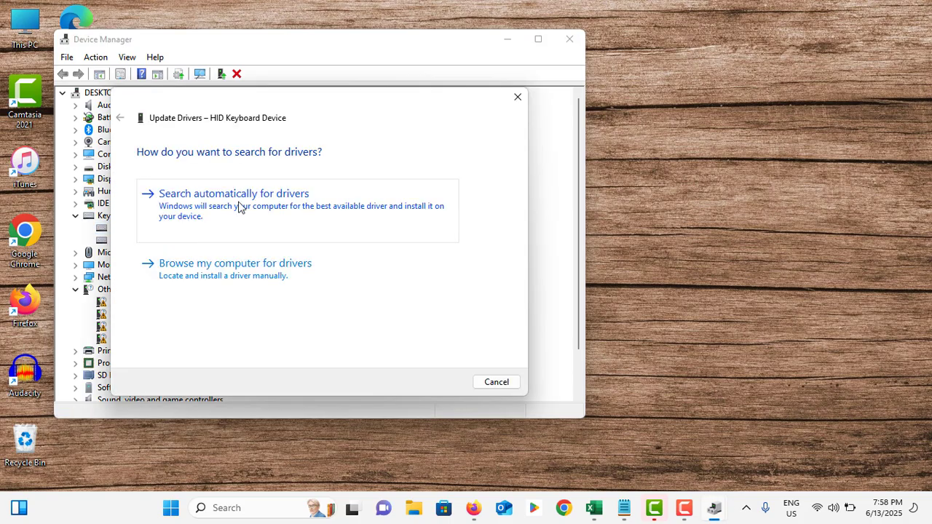
left_click(240, 208)
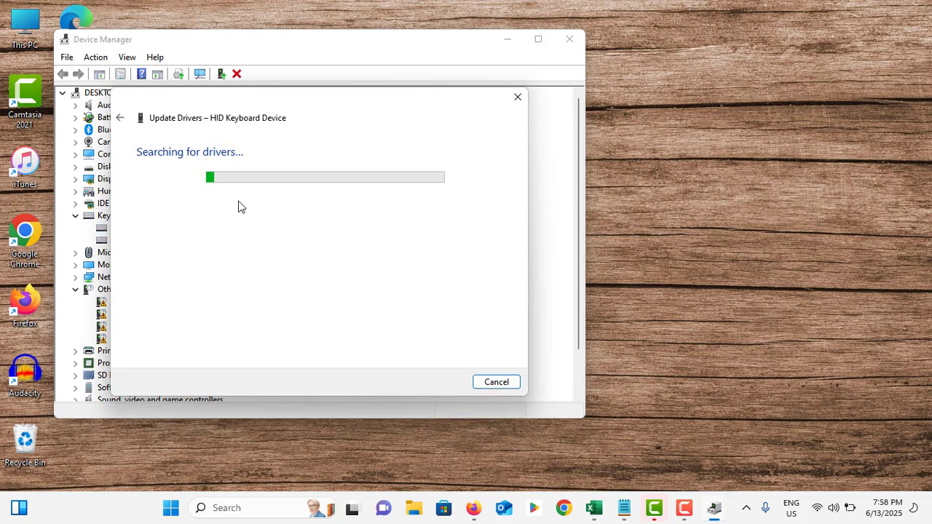
Step: Select the HID Keyboard Device driver from the drivers available on the computer, then cancel the update
left_click(121, 118)
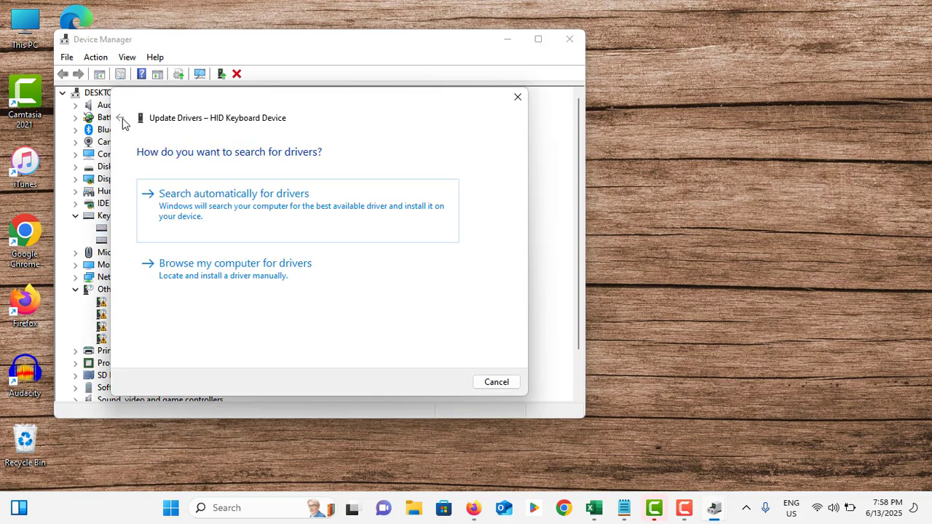
left_click(230, 273)
left_click(247, 309)
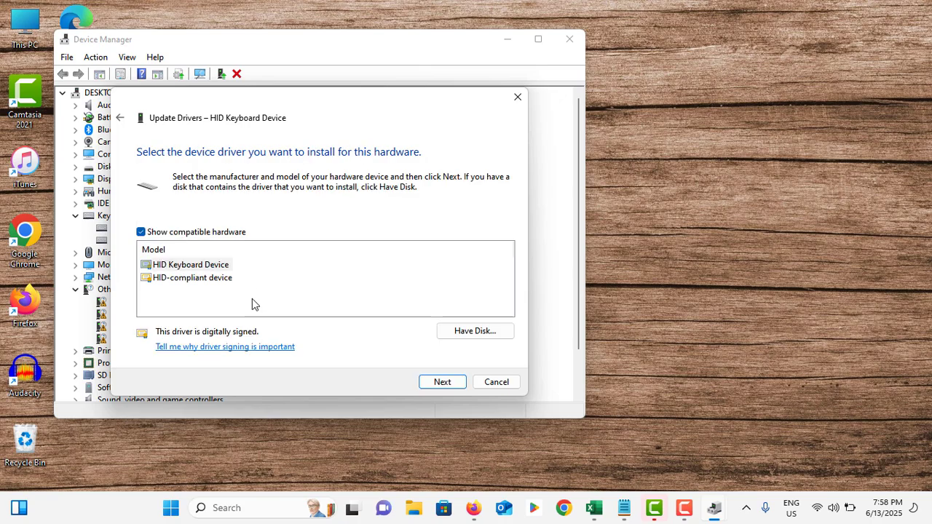
left_click(196, 266)
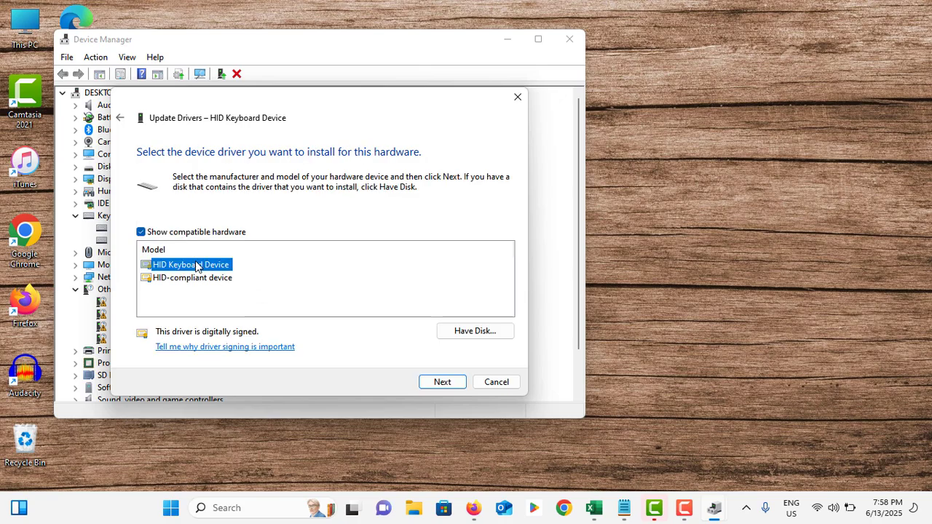
left_click(486, 383)
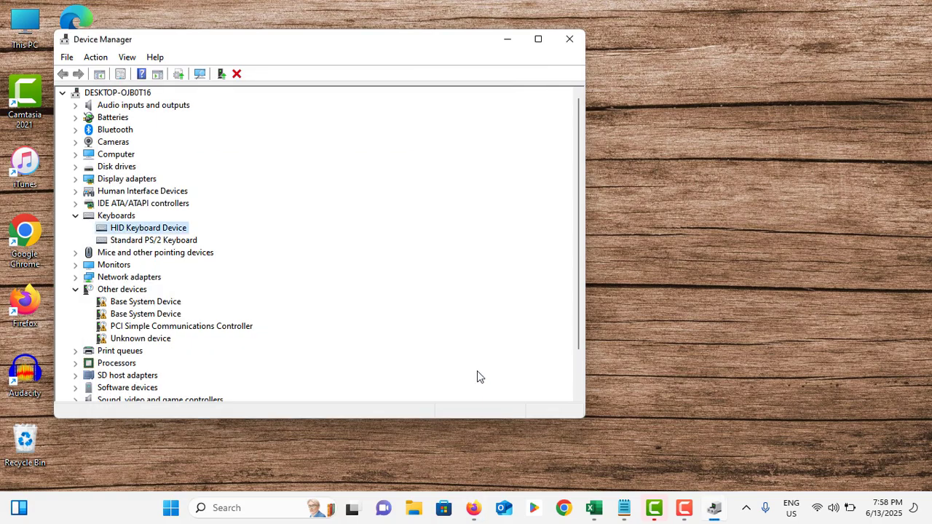
Step: View the driver properties of the HID Keyboard Device, then cancel them and close Device Manager
right_click(149, 230)
left_click(195, 291)
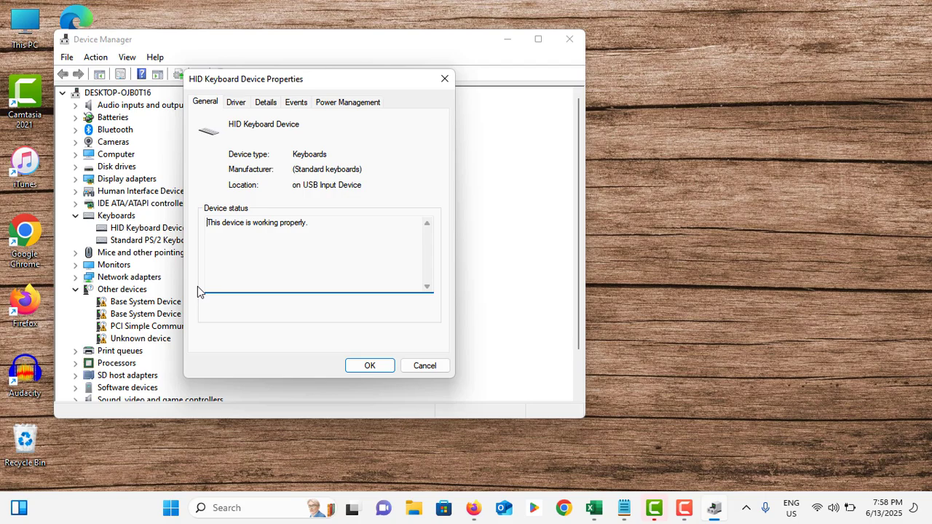
left_click(233, 106)
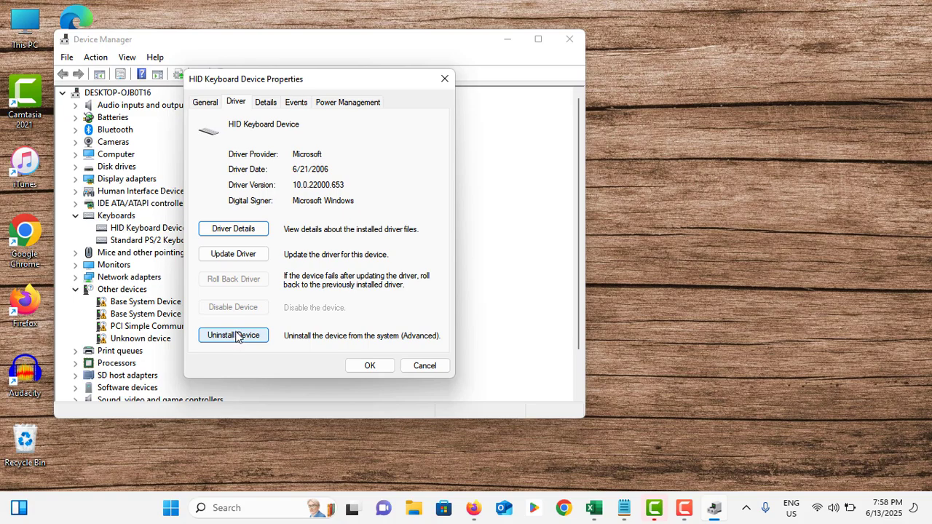
left_click(422, 367)
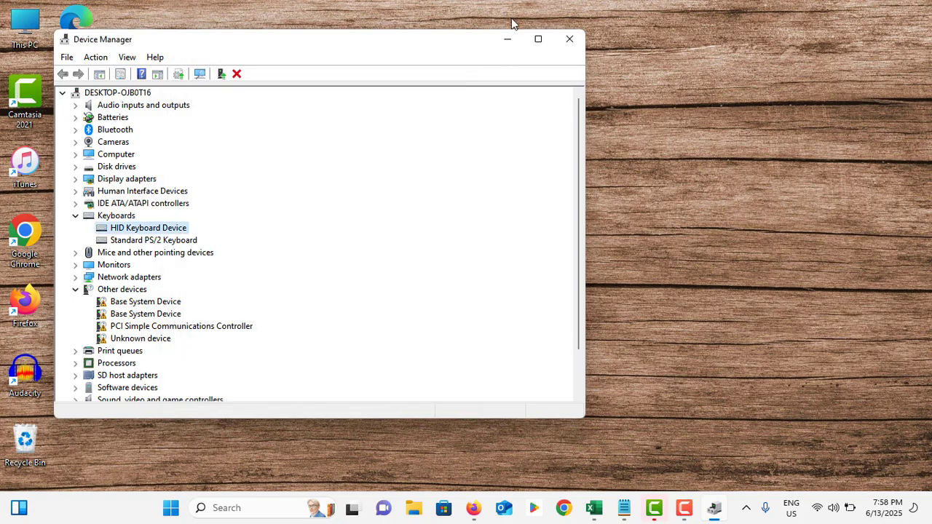
left_click(568, 41)
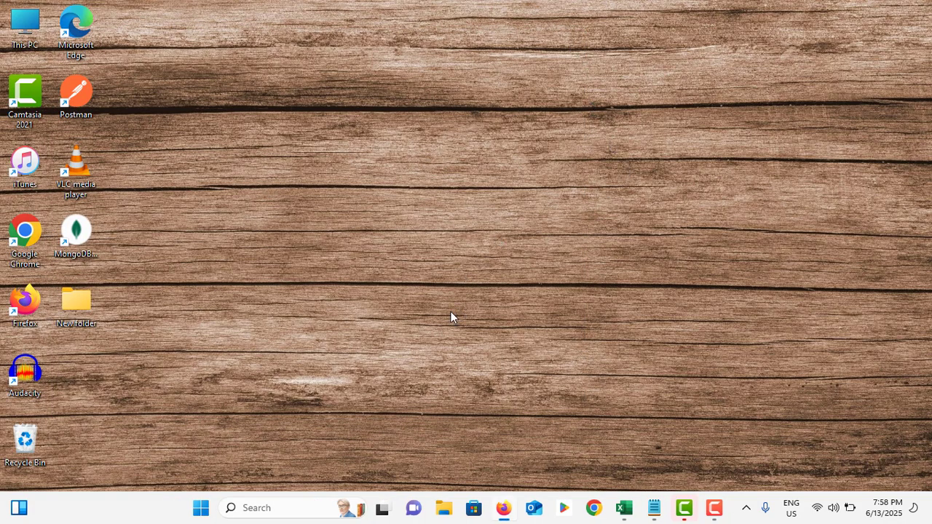
Step: Search Windows for "run" and open the Run app, then dismiss the search pane
left_click(297, 513)
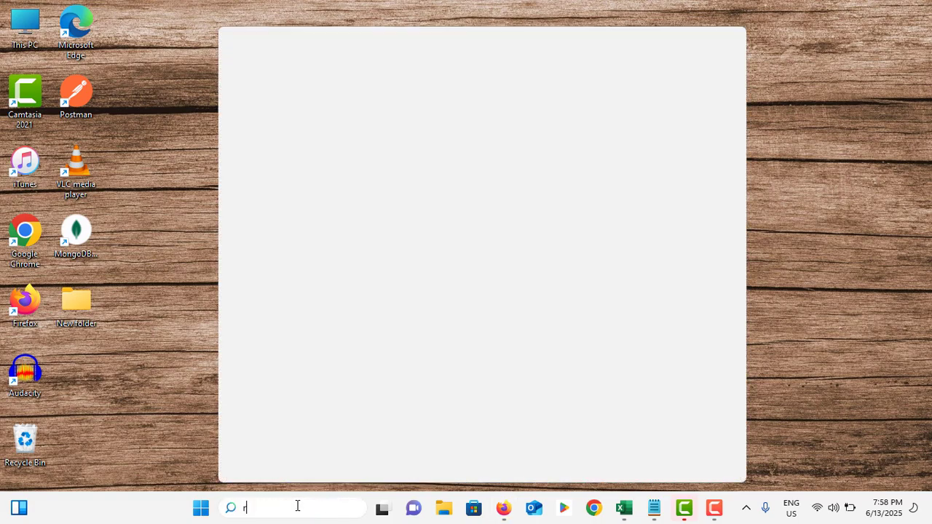
type("run")
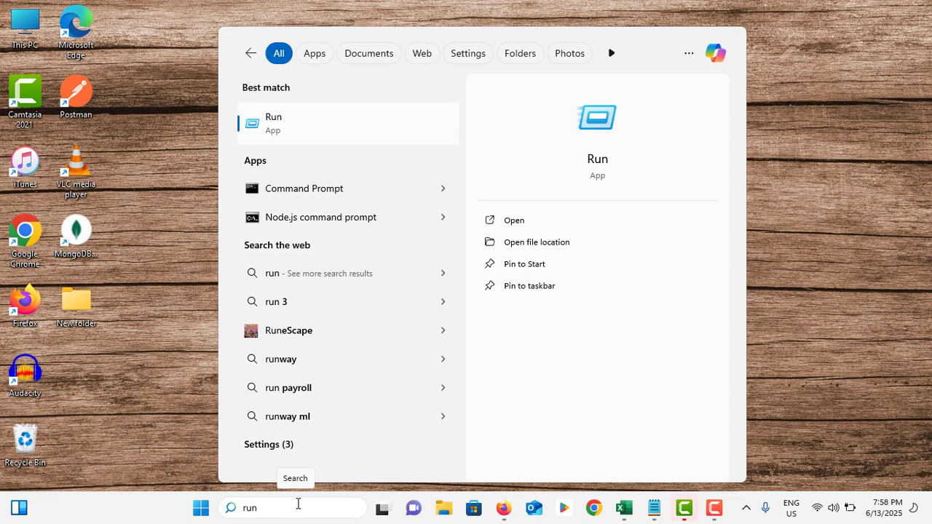
key("Return")
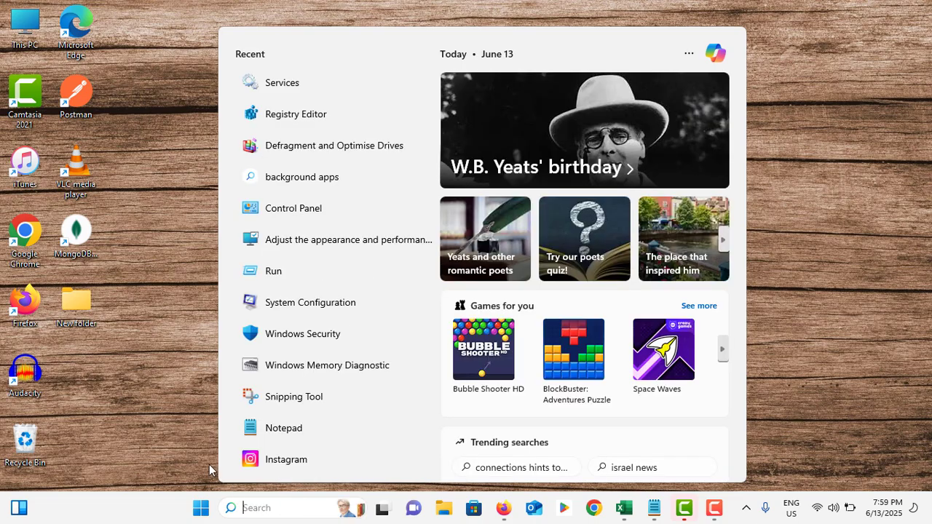
left_click(183, 417)
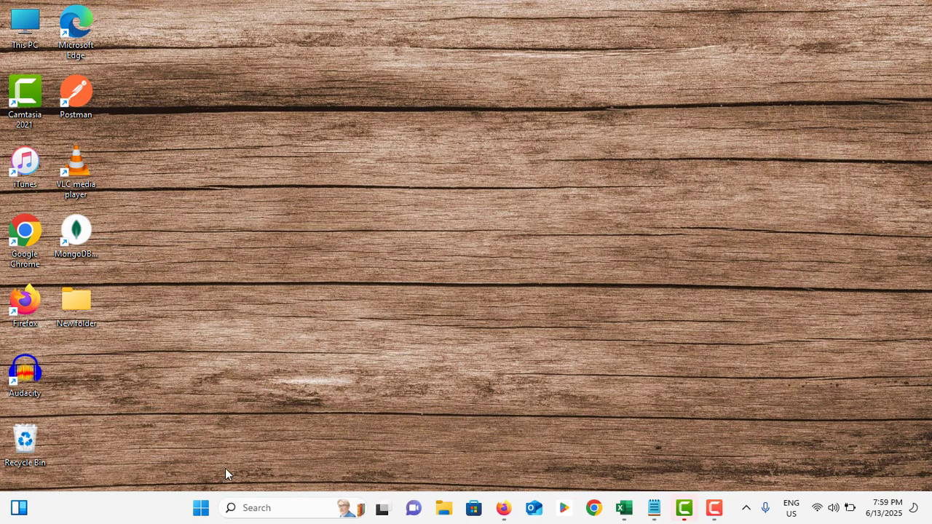
Step: Open the Keyboard page of the Accessibility settings and locate the on-screen keyboard option
left_click(202, 509)
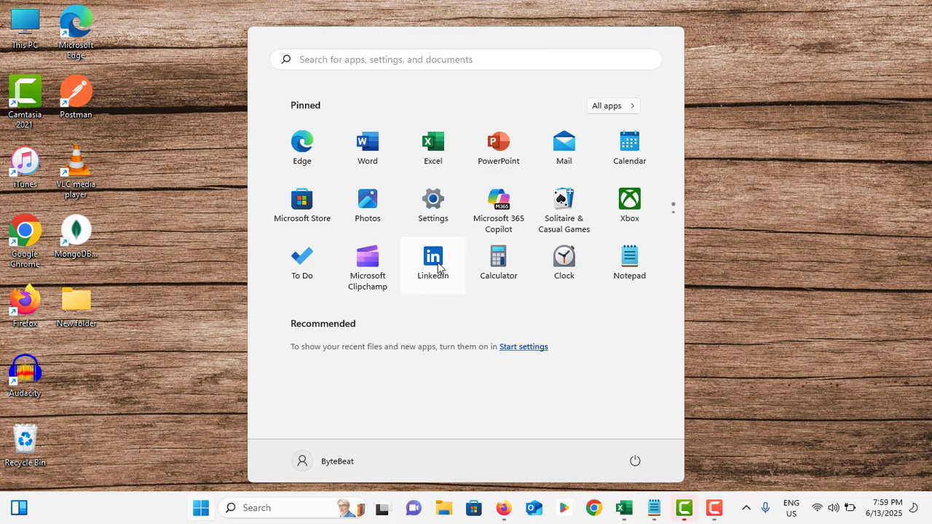
left_click(434, 204)
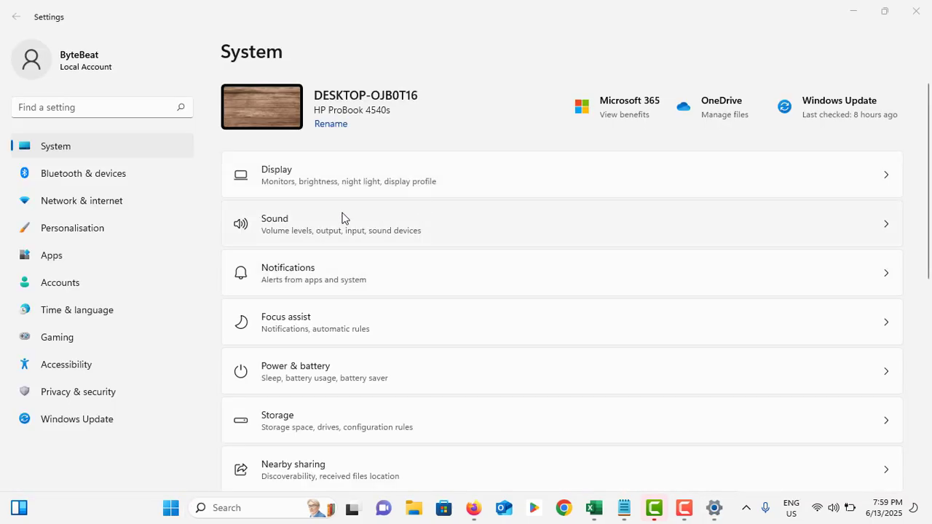
left_click(75, 374)
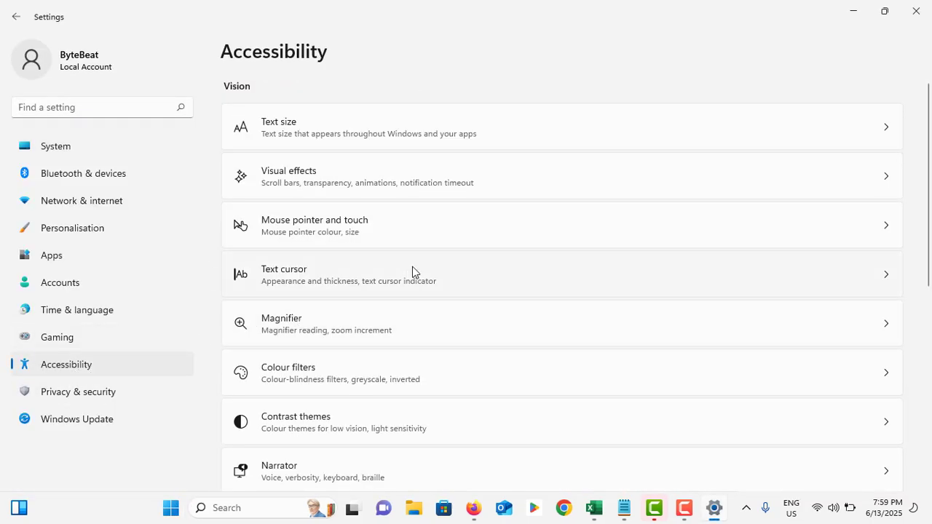
scroll(413, 251, "down", 5)
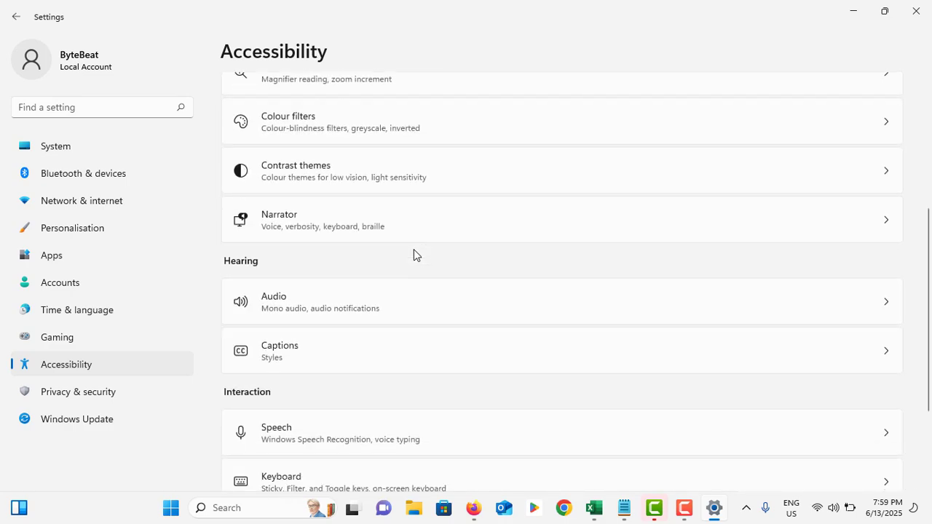
left_click(315, 340)
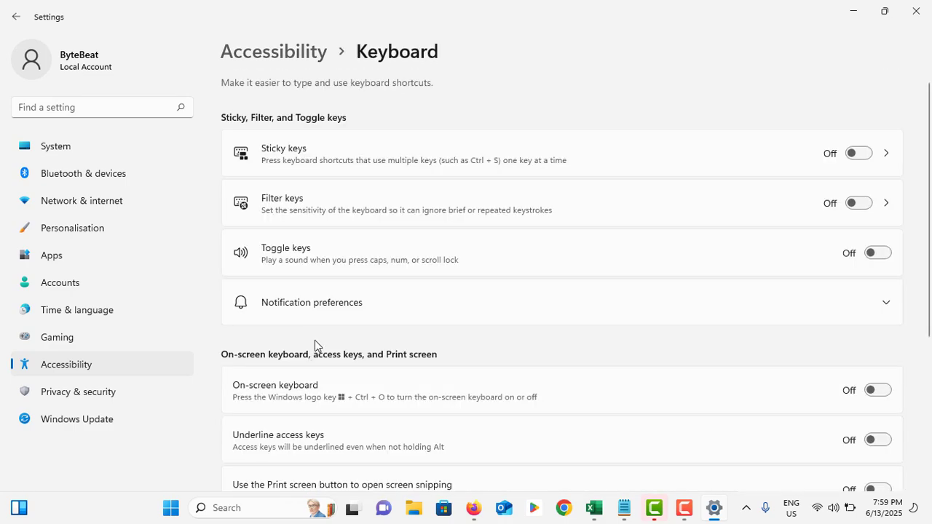
scroll(336, 341, "down", 1)
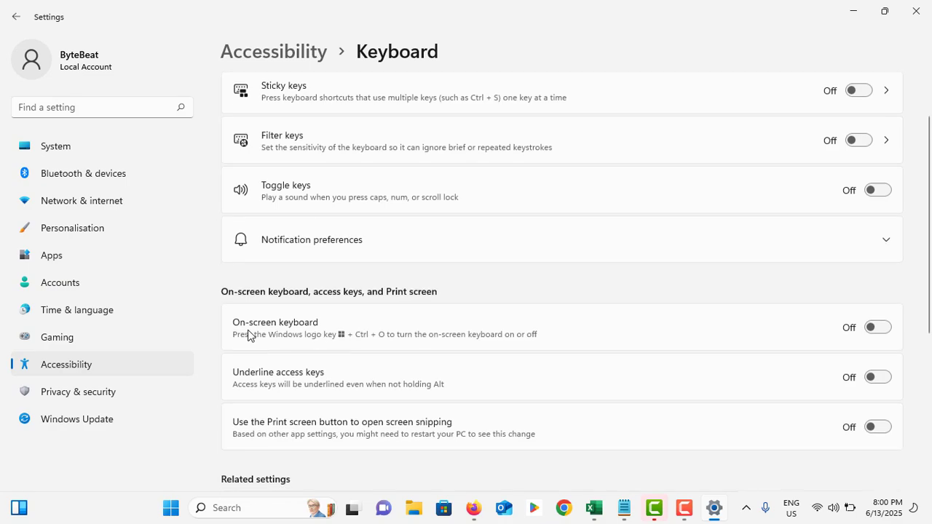
Step: Turn on the on-screen keyboard and move it over the settings page, then close it along with Settings
left_click(876, 329)
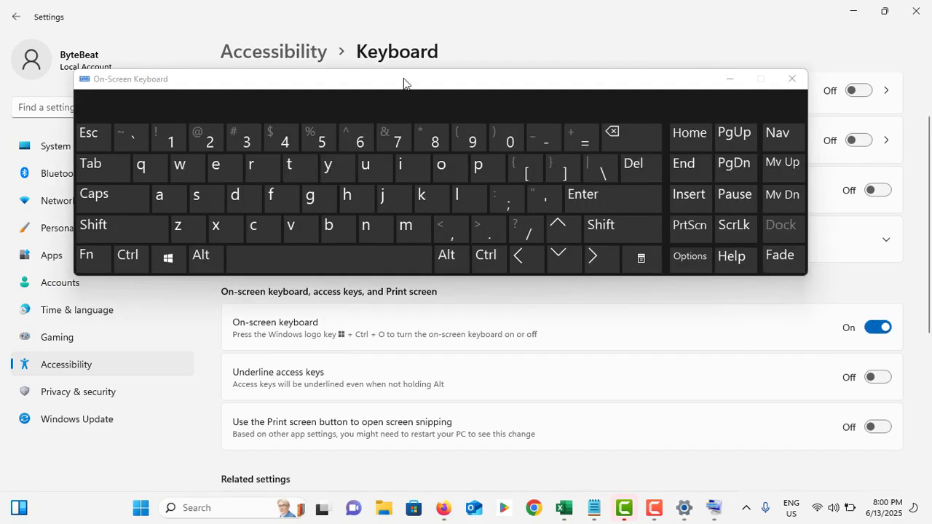
left_click_drag(404, 83, 454, 219)
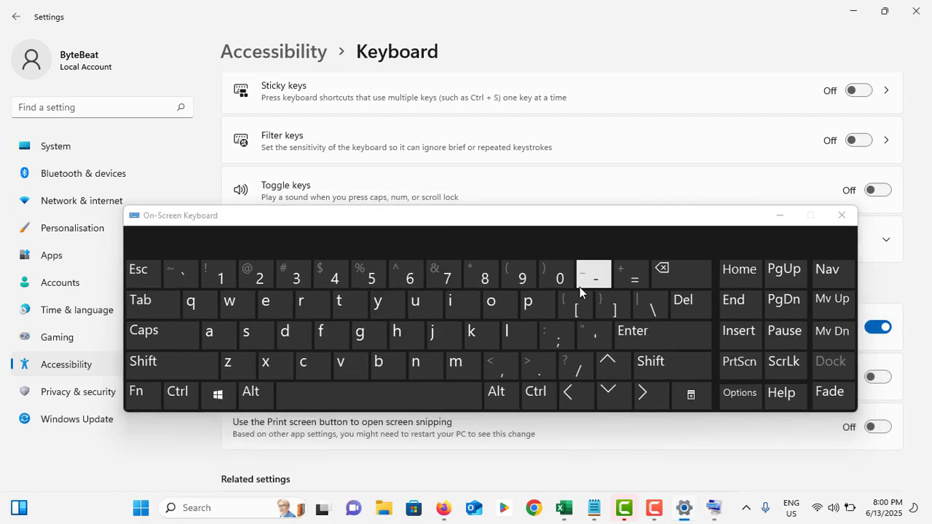
left_click(842, 217)
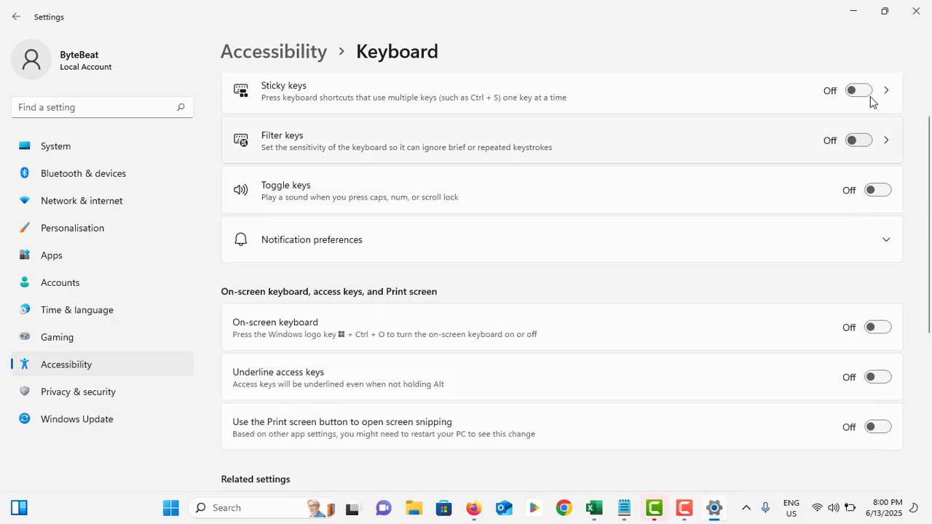
left_click(916, 11)
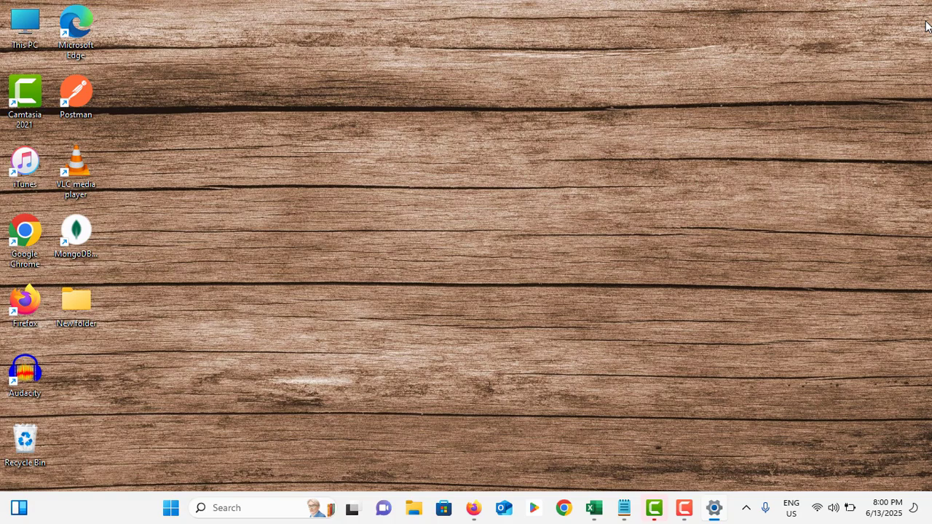
Step: Open System Configuration by running msconfig and hide all Microsoft services in its services list
left_click(265, 507)
type("run")
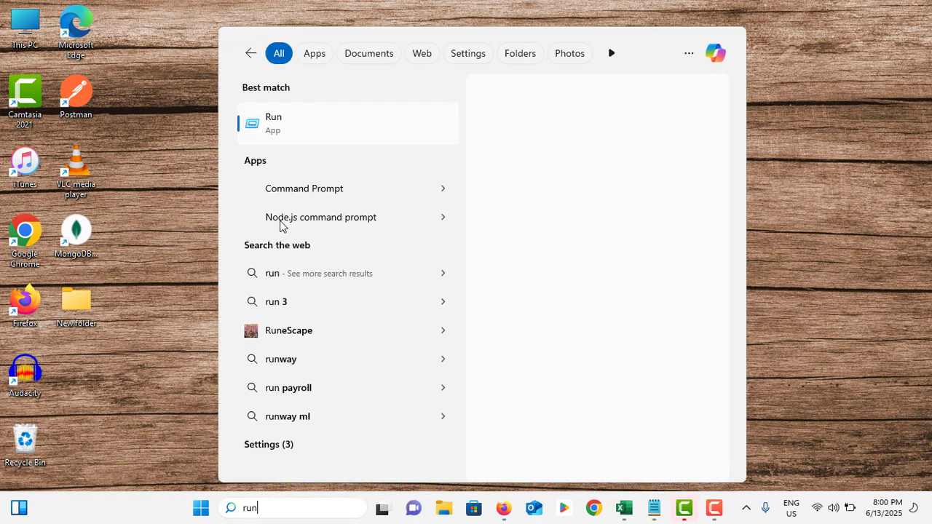
left_click(306, 131)
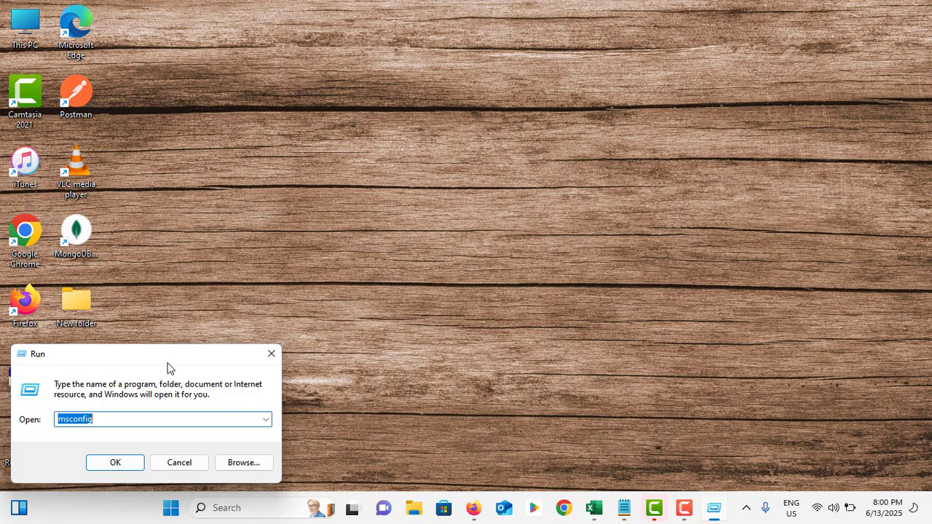
left_click_drag(166, 368, 503, 136)
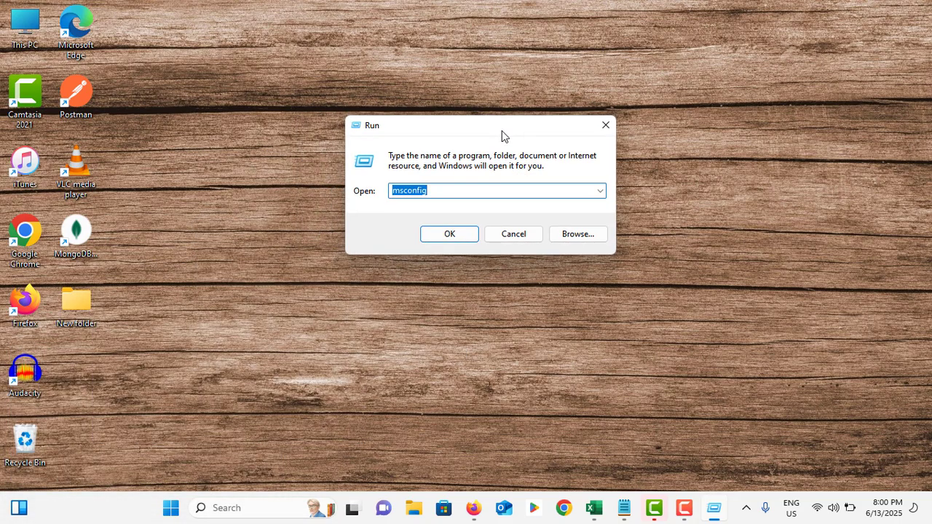
type("msc")
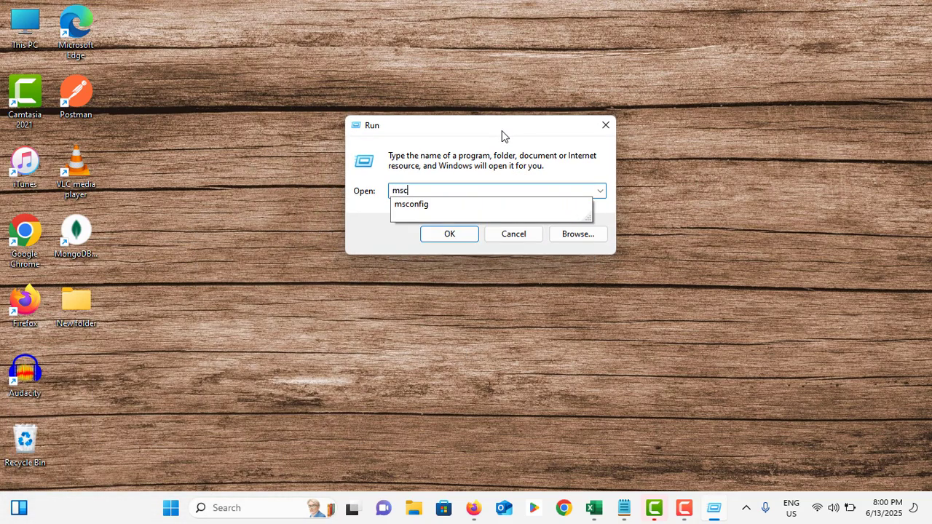
type("onfig")
left_click(445, 232)
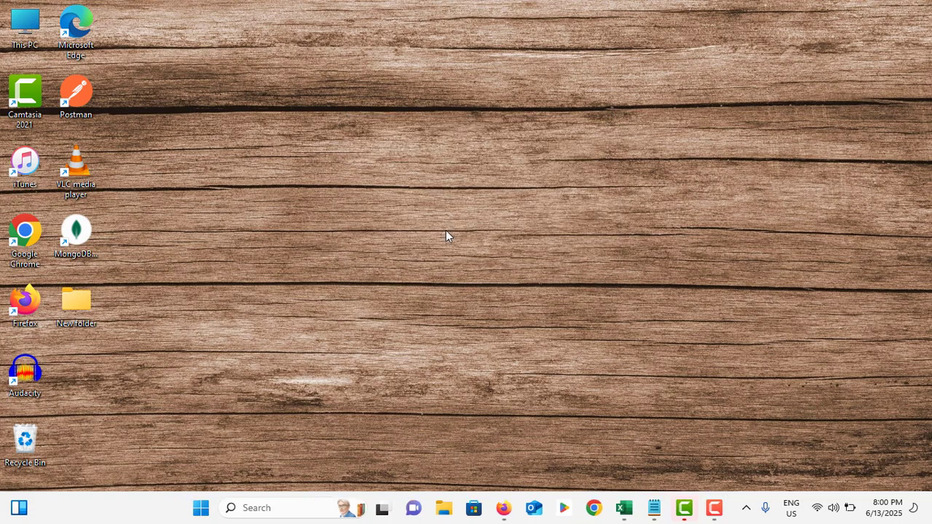
left_click(364, 147)
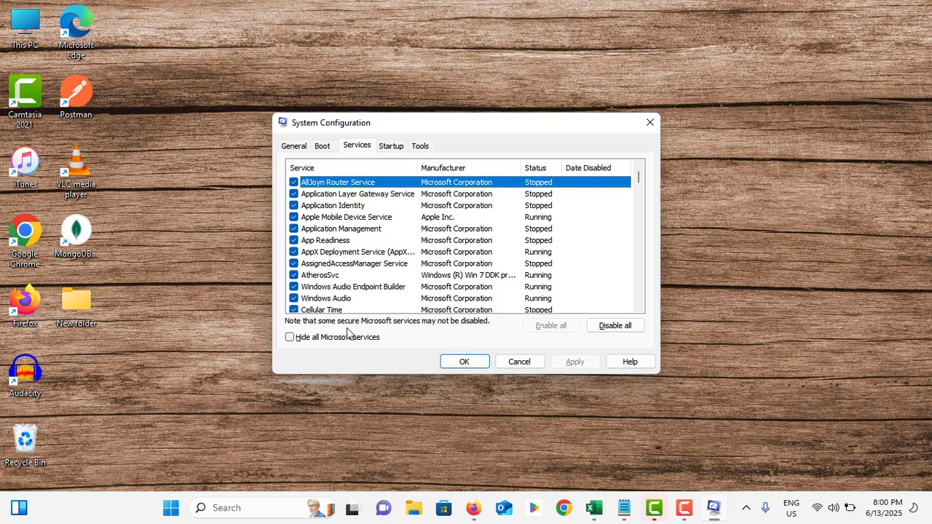
left_click(290, 338)
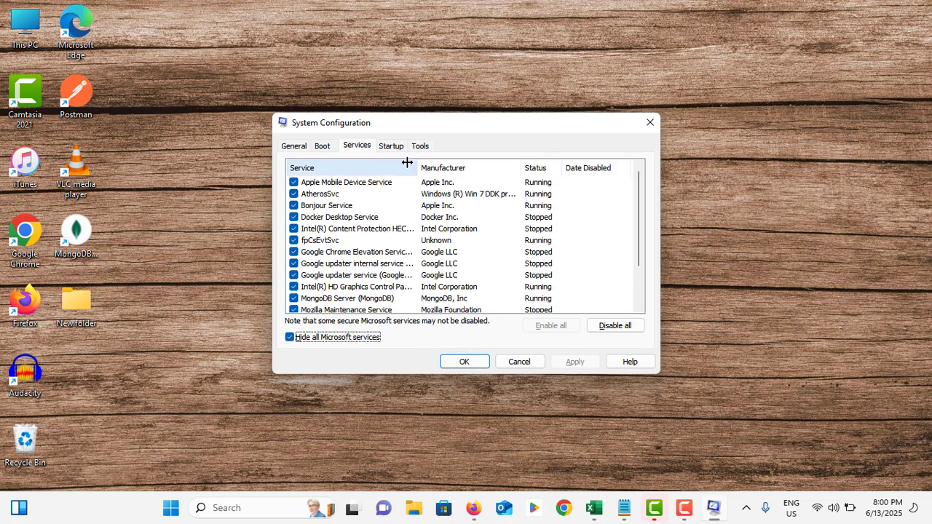
Step: Review the enabled startup apps in Task Manager, including Windows Security notification and Monitorian +, then close it and System Configuration
left_click(389, 148)
left_click(464, 186)
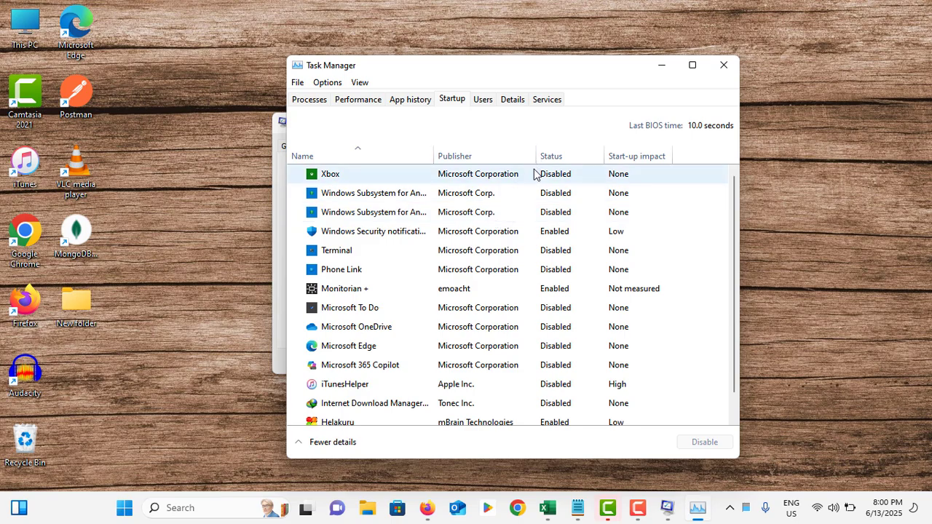
left_click(551, 234)
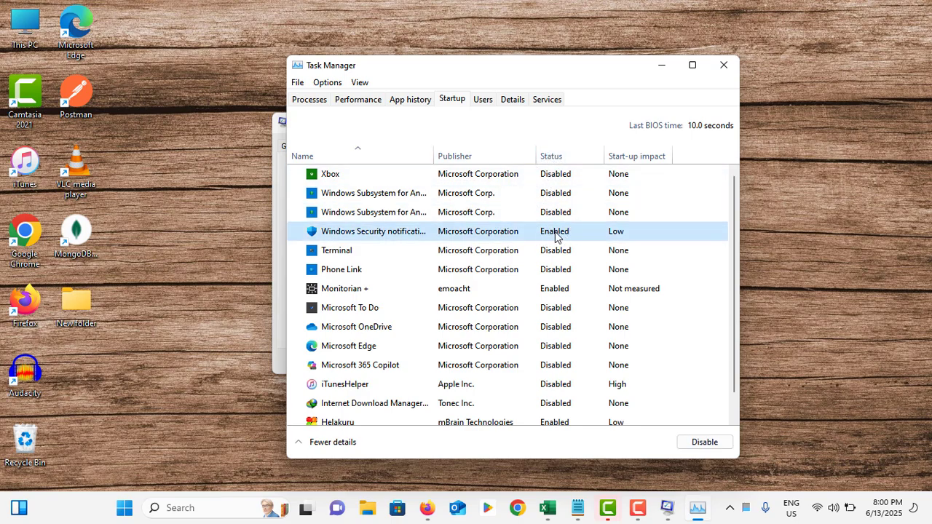
left_click(555, 293)
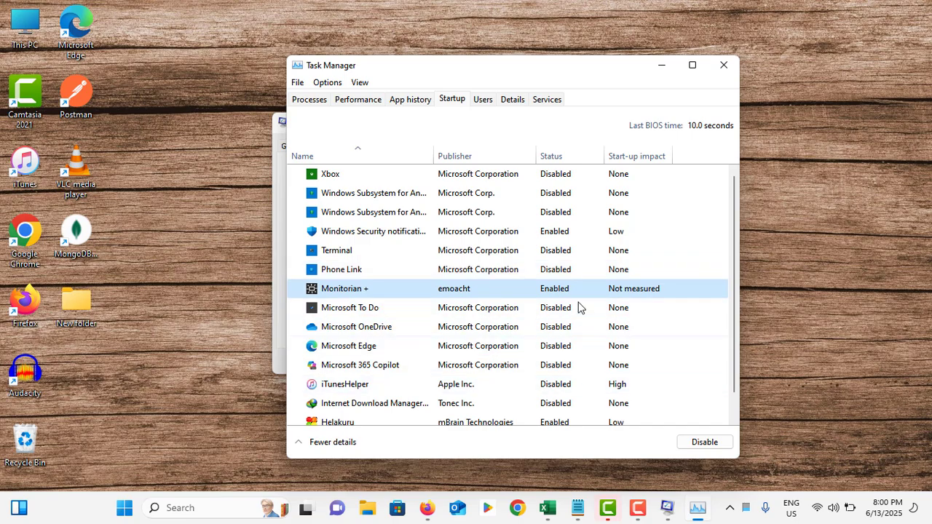
left_click(722, 65)
left_click(651, 123)
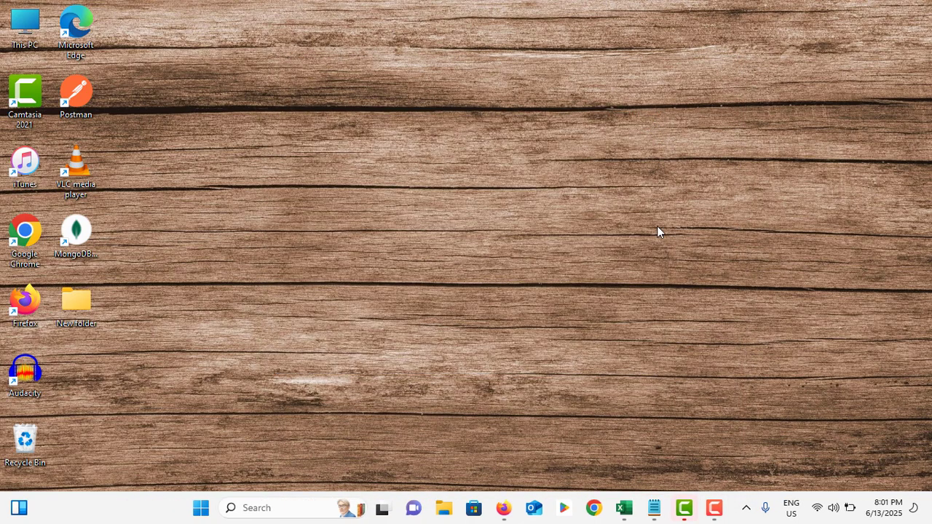
Step: Open the Registry Editor by running regedit from the Run dialog
left_click(284, 508)
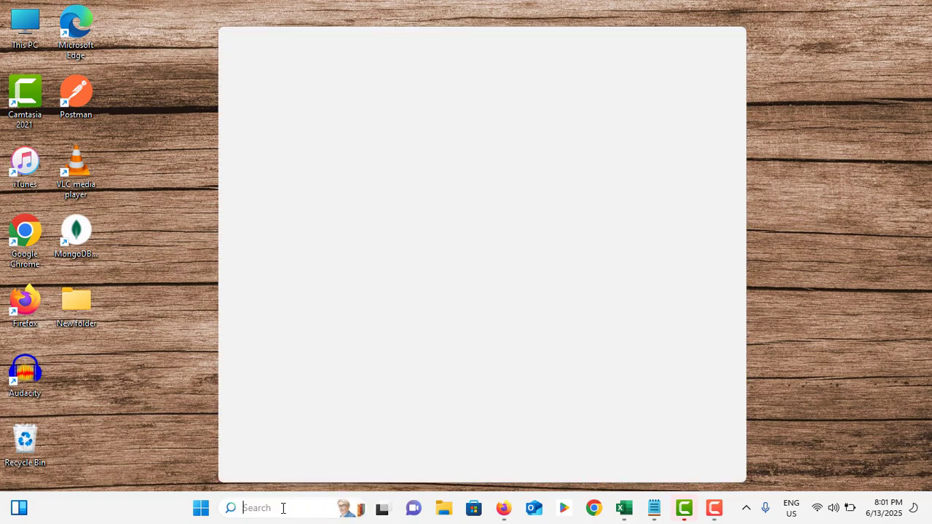
type("run")
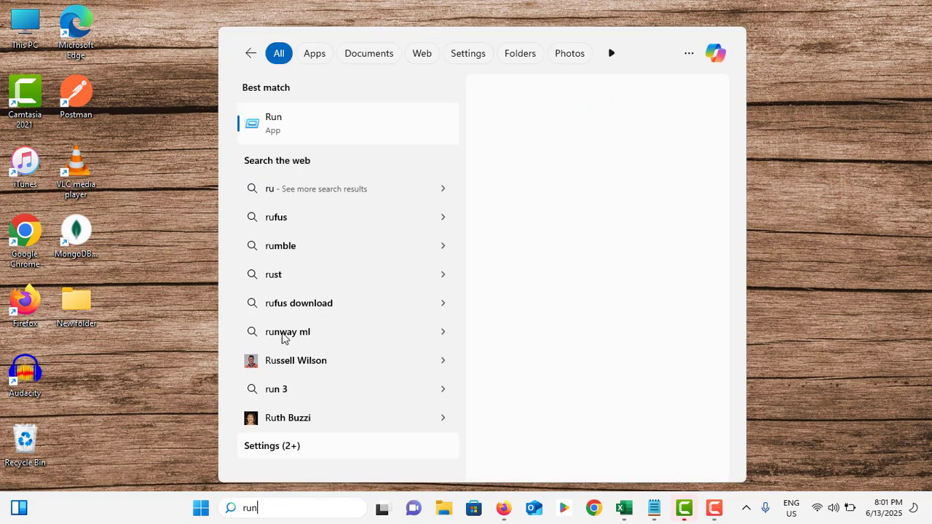
left_click(333, 129)
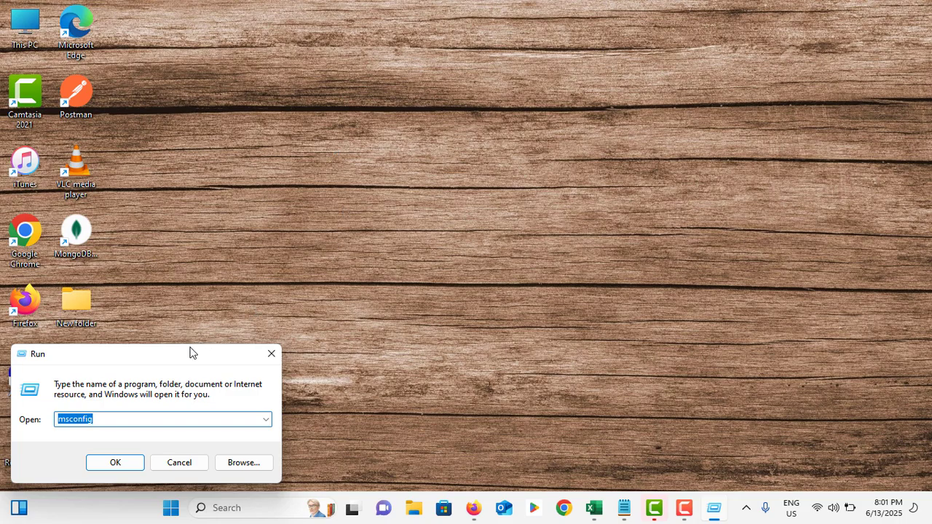
left_click_drag(192, 352, 564, 200)
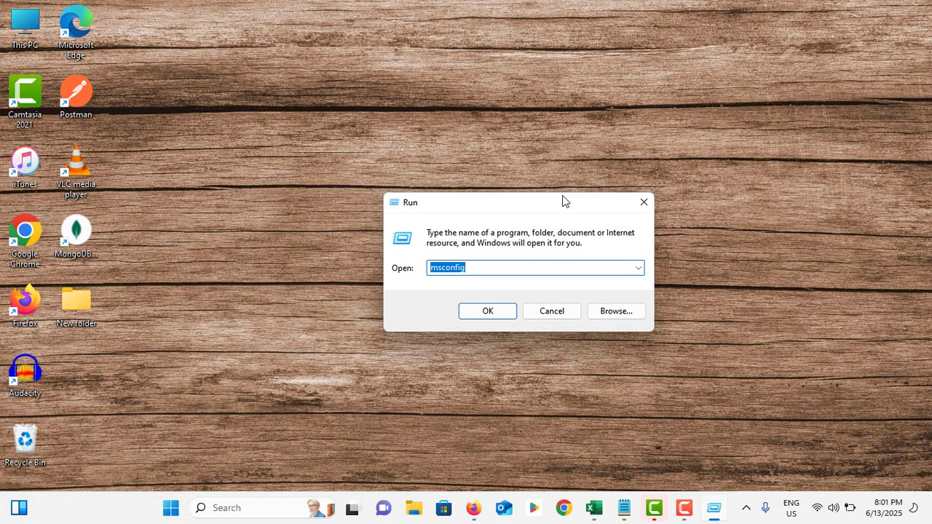
type("reged")
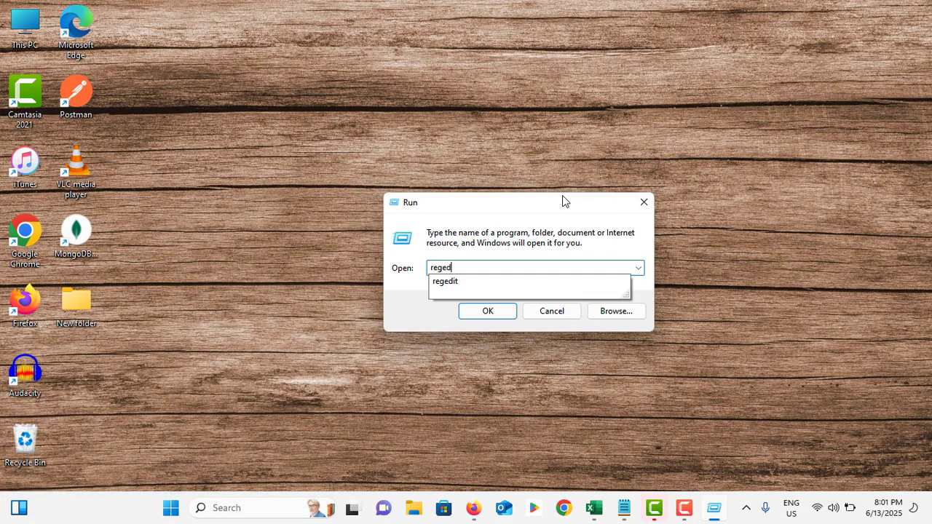
type("it")
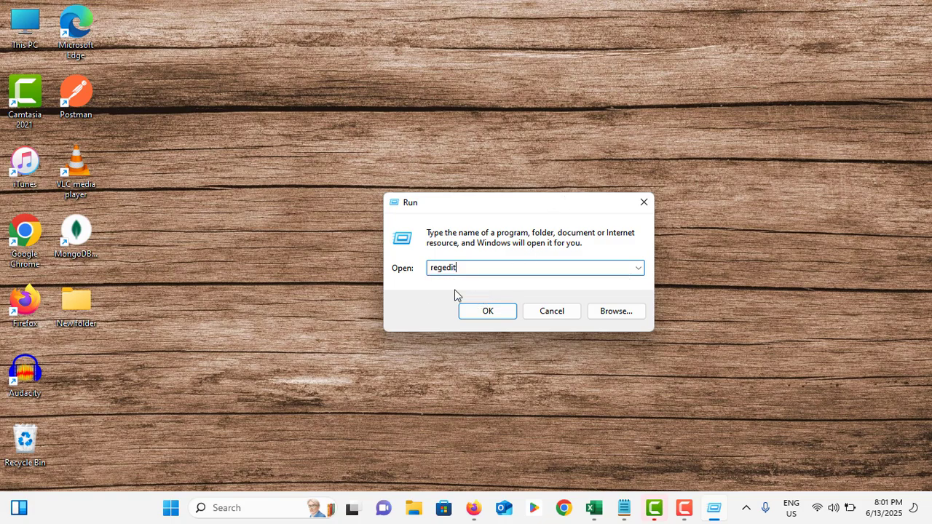
left_click(492, 313)
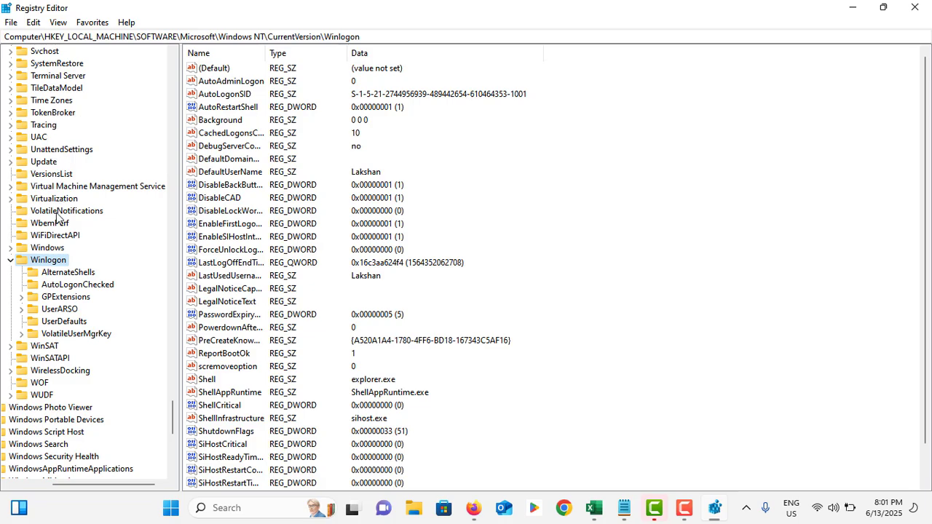
Step: Collapse the expanded Winlogon, SOFTWARE and HKEY_LOCAL_MACHINE keys in the registry tree
left_click(10, 260)
left_click_drag(173, 417, 174, 64)
left_click_drag(136, 483, 86, 484)
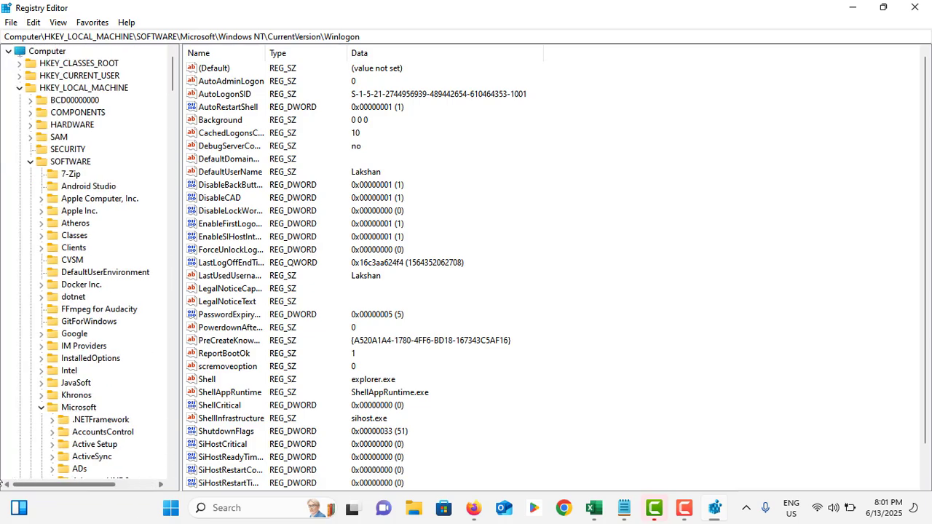
left_click(30, 161)
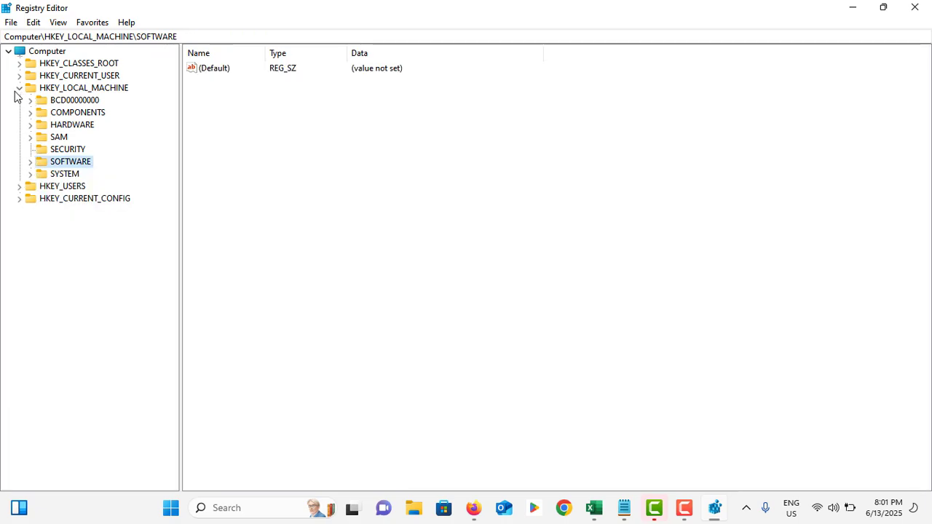
left_click(19, 88)
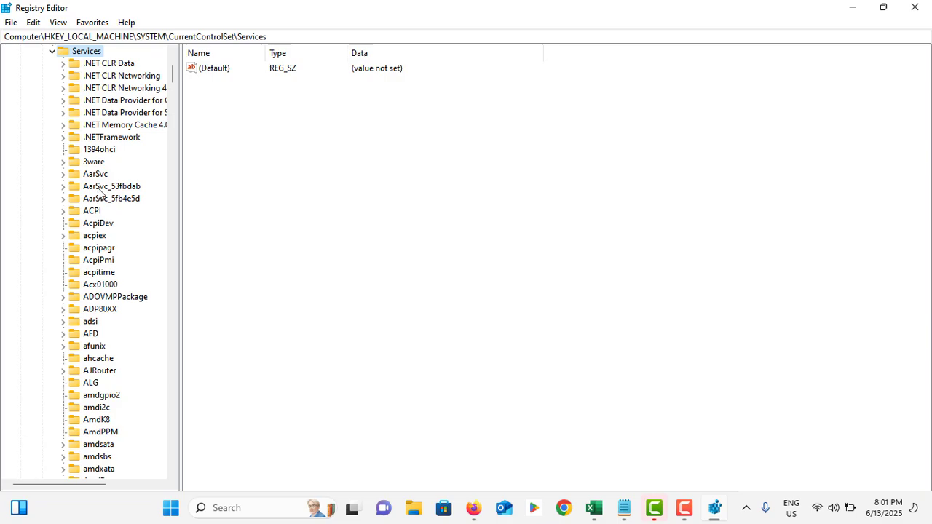
Step: Enter 1 for the Start value of HKEY_LOCAL_MACHINE\SYSTEM\CurrentControlSet\Services\i8042prt, then cancel the edit and close the Registry Editor
scroll(99, 191, "up", 1)
scroll(99, 191, "down", 20)
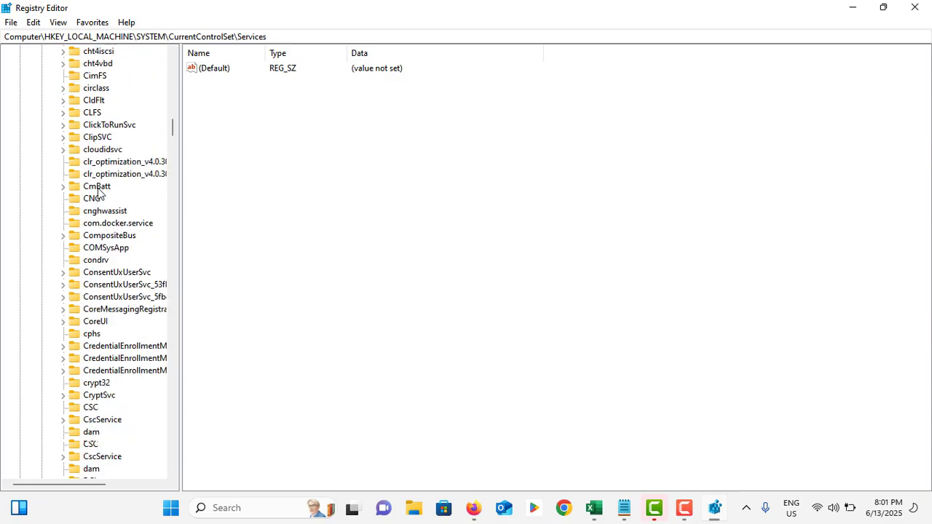
scroll(99, 194, "down", 6)
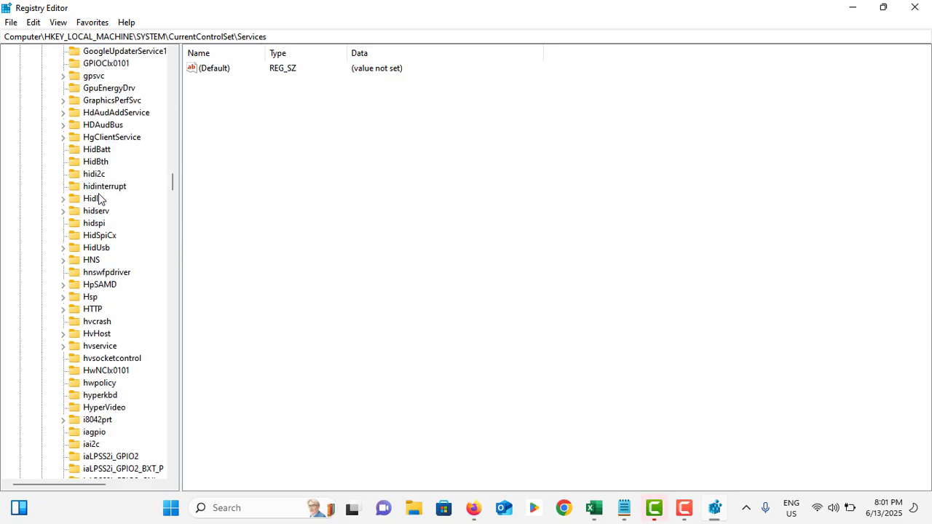
scroll(122, 198, "up", 3)
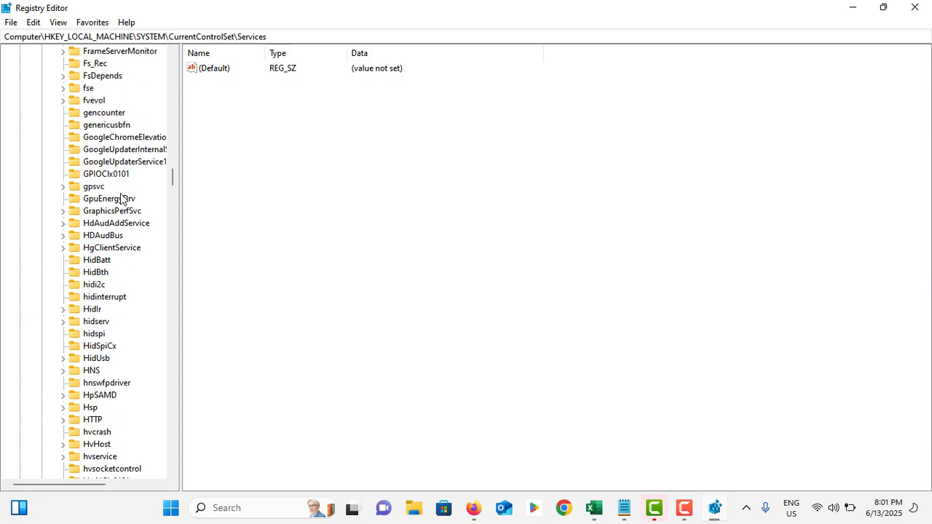
scroll(122, 198, "down", 9)
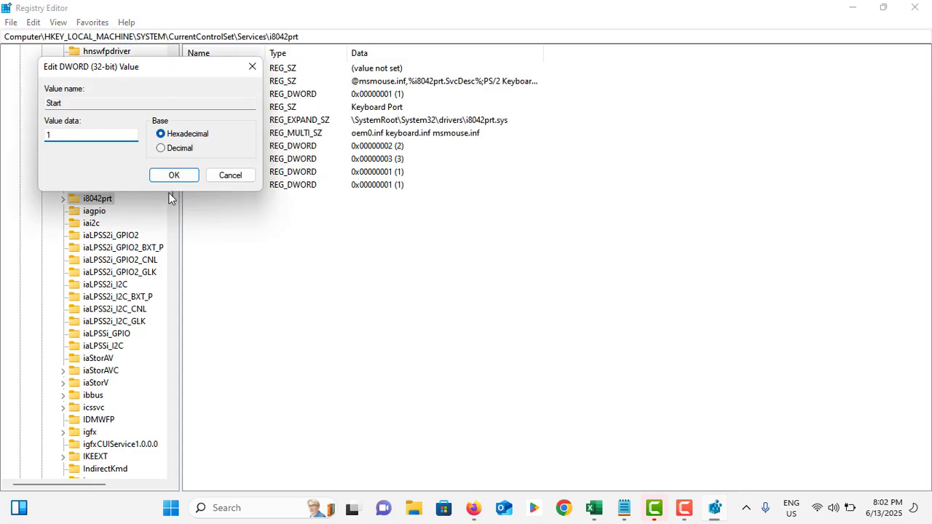
left_click(246, 170)
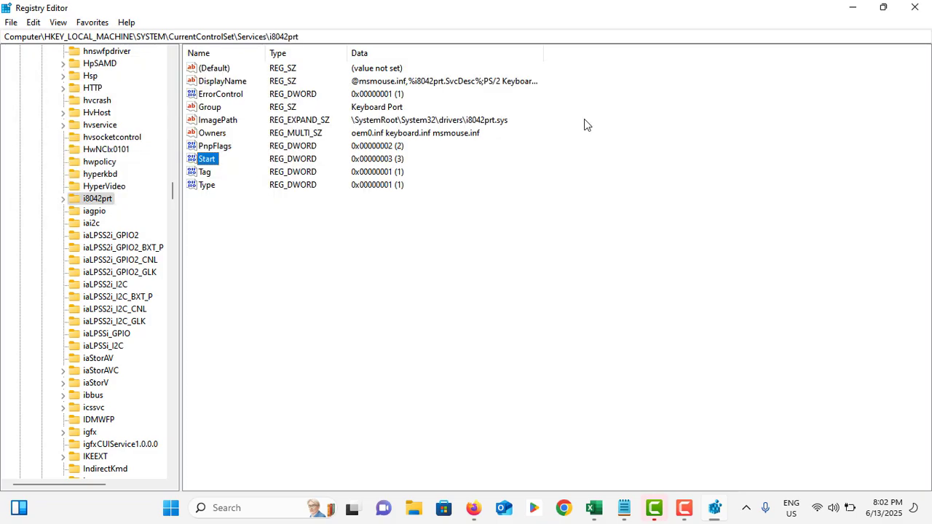
left_click(916, 7)
key("super+i")
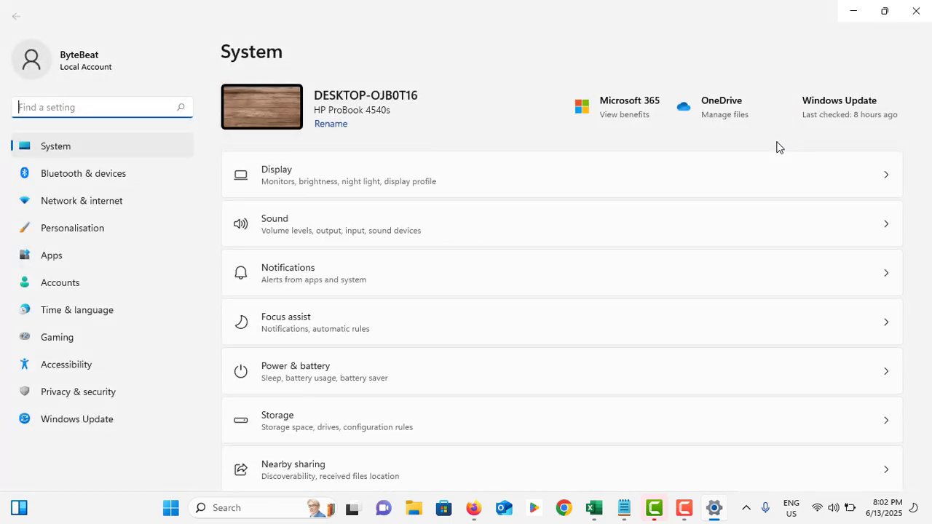
key("alt+F4")
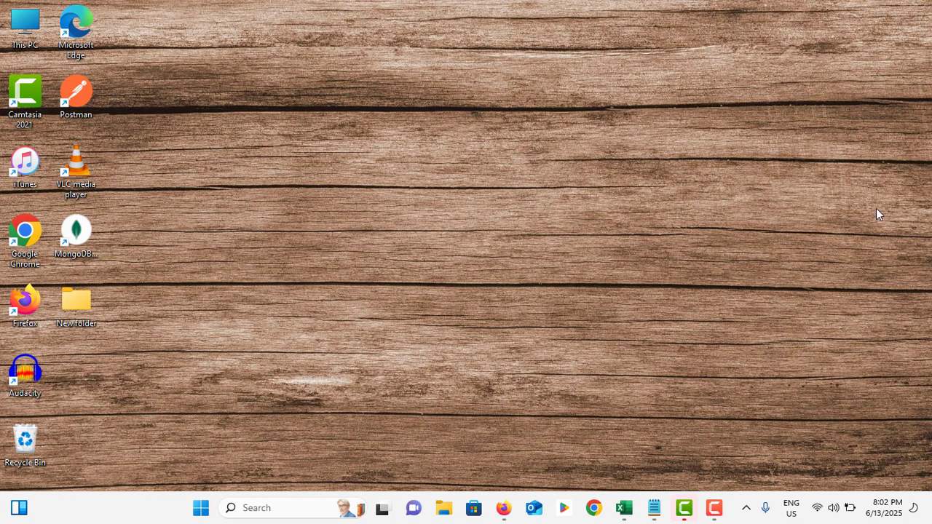